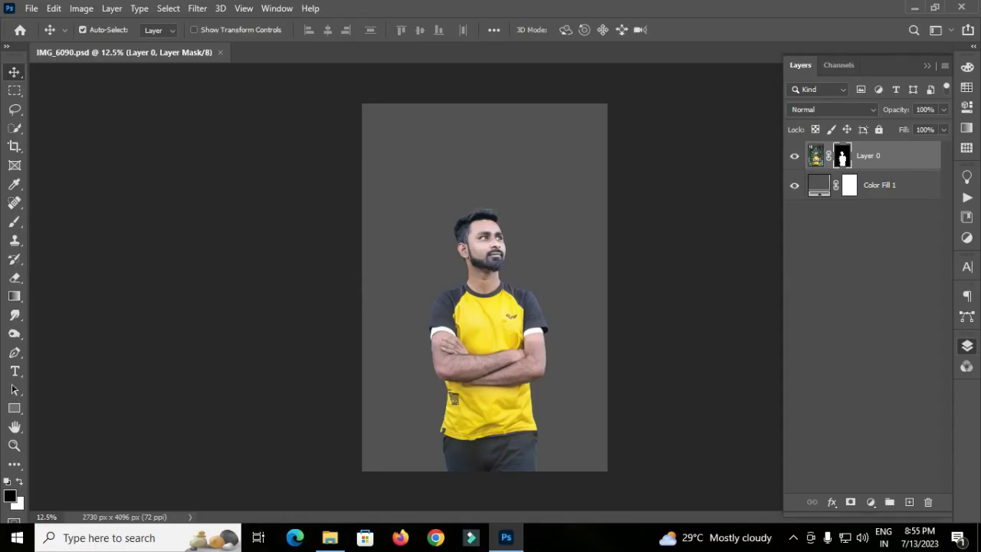
Permanently apply Layer 0's layer mask, then turn off Auto-Select in the options bar
{"action": "right_click", "coordinate": [842, 156]}
{"action": "left_click", "coordinate": [871, 161]}
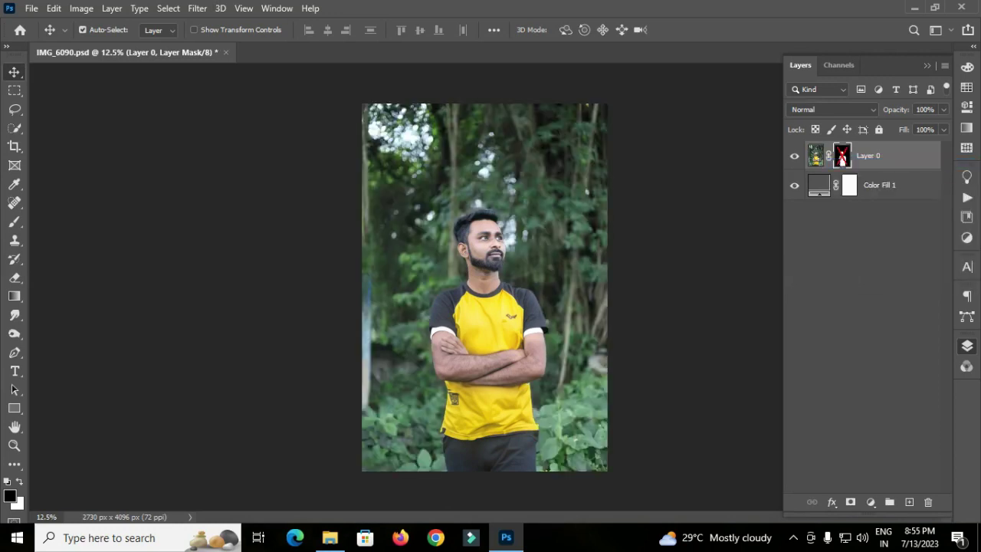
{"action": "right_click", "coordinate": [842, 156]}
{"action": "left_click", "coordinate": [874, 162]}
{"action": "right_click", "coordinate": [842, 156]}
{"action": "left_click", "coordinate": [873, 202]}
{"action": "left_click", "coordinate": [83, 30]}
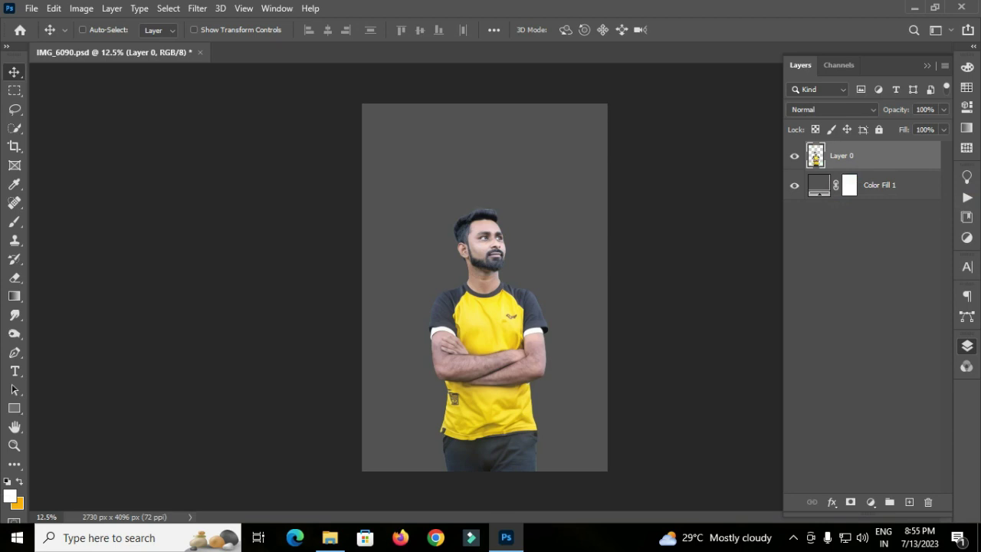
In Camera Raw side-by-side view, set exposure +0.05, contrast +4 and highlights -48
{"action": "key", "text": "ctrl+shift+a"}
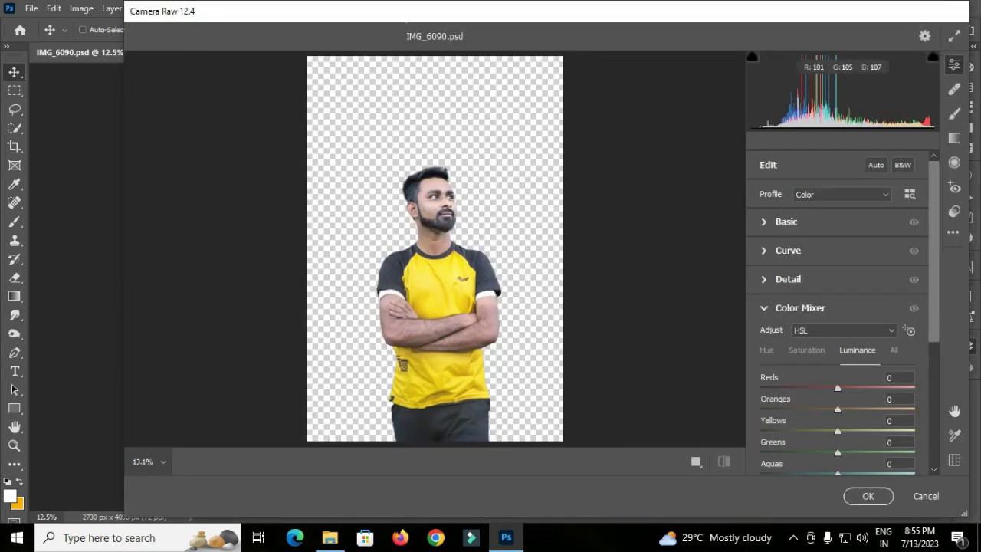
{"action": "left_click", "coordinate": [655, 460]}
{"action": "left_click", "coordinate": [800, 307]}
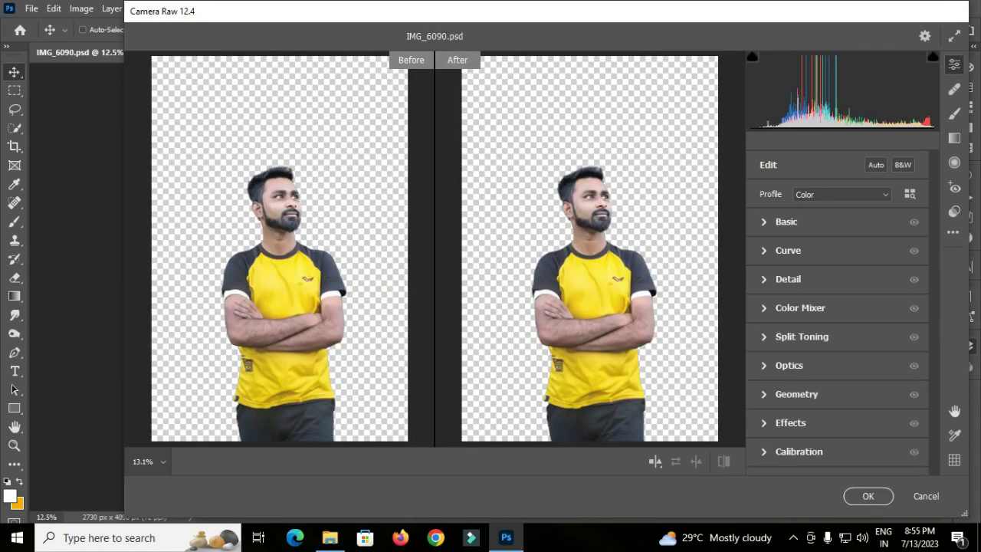
{"action": "left_click", "coordinate": [786, 221]}
{"action": "left_click", "coordinate": [898, 268]}
{"action": "key", "text": "Up"}
{"action": "key", "text": "Tab"}
{"action": "key", "text": "Up"}
{"action": "key", "text": "Up"}
{"action": "key", "text": "Up"}
{"action": "key", "text": "Up"}
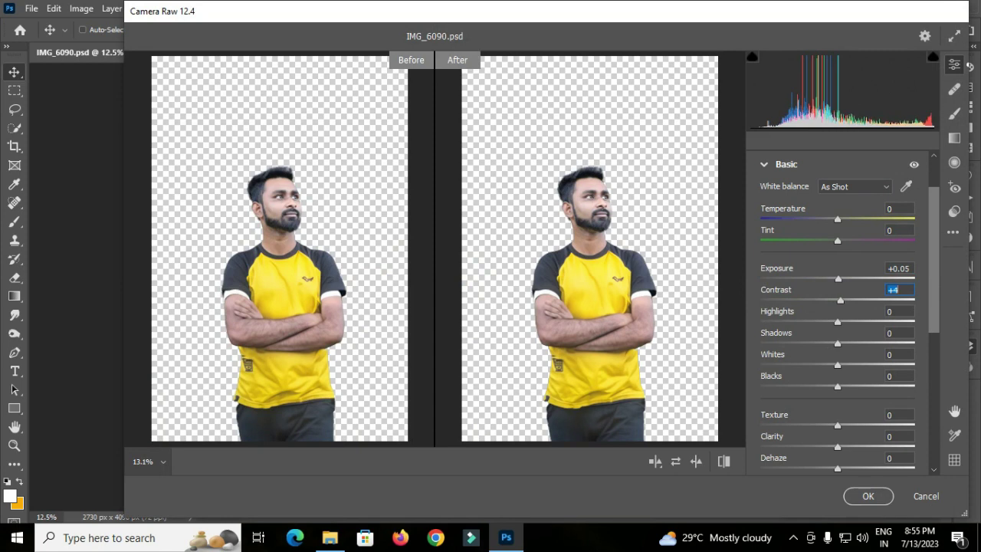
{"action": "key", "text": "Tab"}
{"action": "type", "text": "-48"}
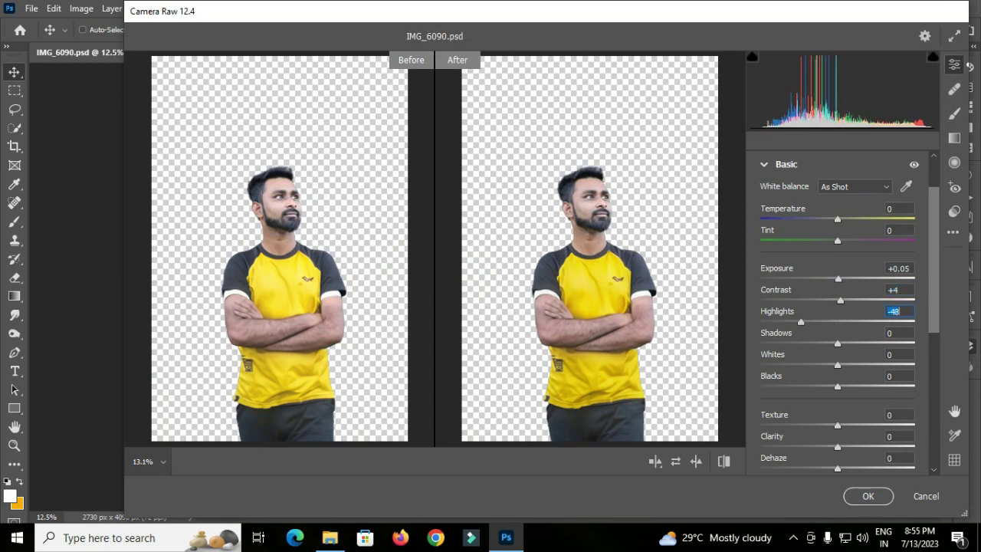
Set shadows +53, whites +21, blacks -10, texture +11 and vibrance +31
{"action": "key", "text": "Tab"}
{"action": "type", "text": "+53"}
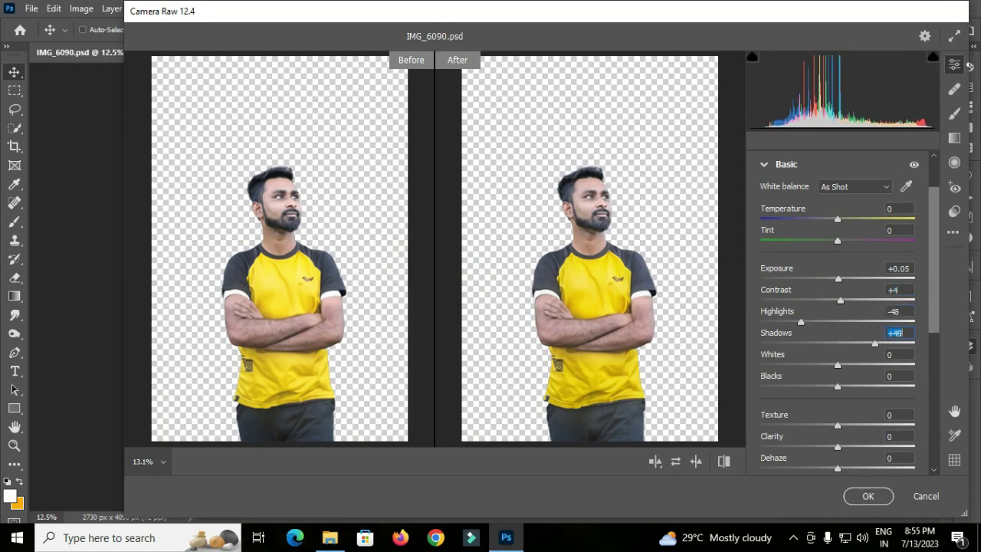
{"action": "key", "text": "Tab"}
{"action": "type", "text": "+21"}
{"action": "key", "text": "Tab"}
{"action": "type", "text": "-10"}
{"action": "key", "text": "Tab"}
{"action": "type", "text": "+11"}
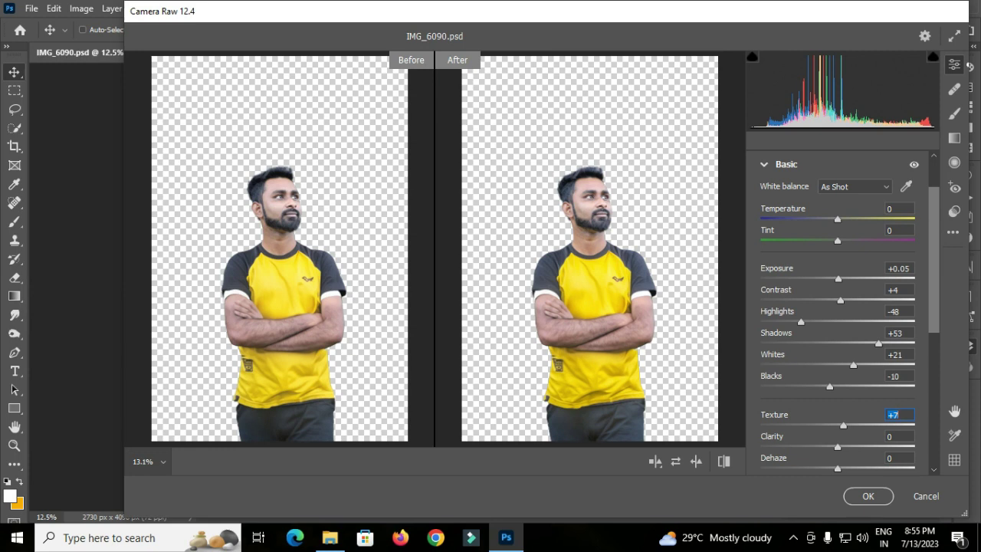
{"action": "scroll", "coordinate": [839, 296], "scroll_direction": "down", "scroll_amount": 1}
{"action": "key", "text": "Tab"}
{"action": "key", "text": "Tab"}
{"action": "key", "text": "Tab"}
{"action": "type", "text": "+31"}
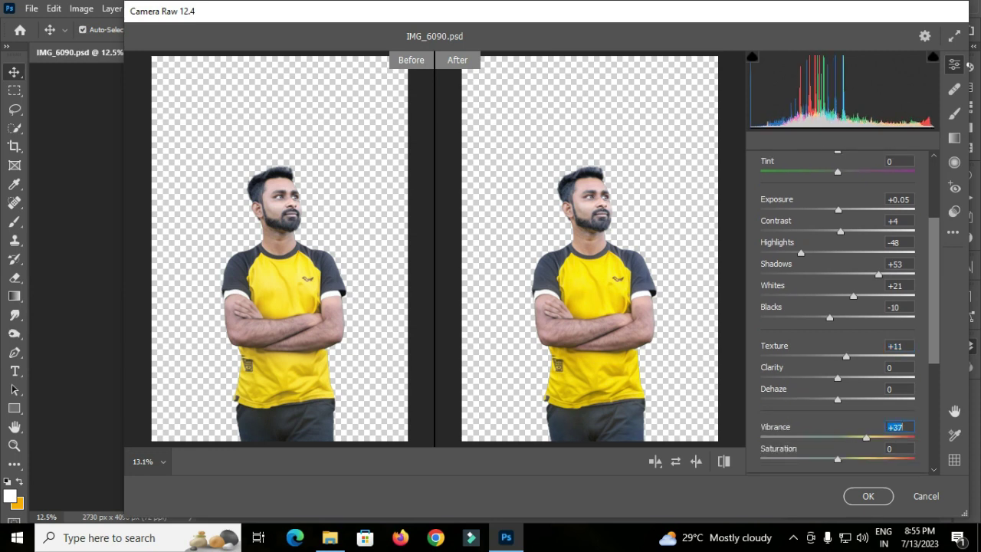
In Color Mixer, set Blues saturation -43 and Yellows +43, then apply the filter
{"action": "scroll", "coordinate": [837, 313], "scroll_direction": "up", "scroll_amount": 1}
{"action": "scroll", "coordinate": [837, 313], "scroll_direction": "up", "scroll_amount": 3}
{"action": "left_click", "coordinate": [786, 222]}
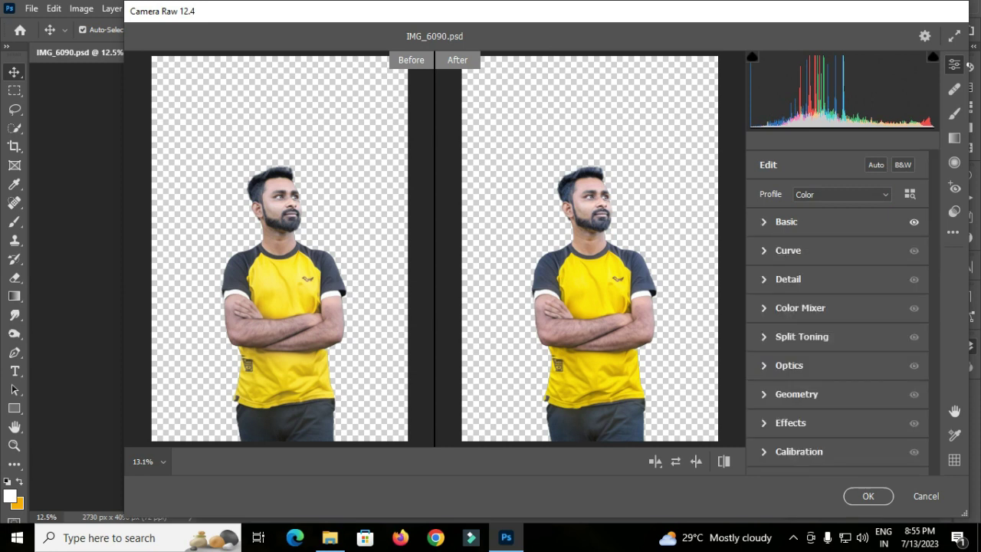
{"action": "left_click", "coordinate": [800, 307]}
{"action": "left_click", "coordinate": [806, 240]}
{"action": "left_click_drag", "start_coordinate": [838, 385], "coordinate": [803, 385]}
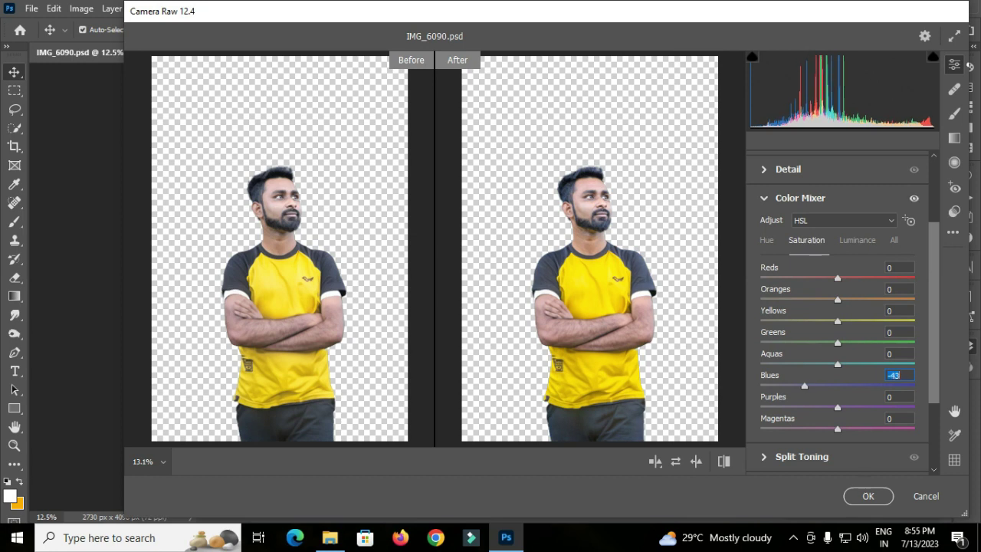
{"action": "left_click_drag", "start_coordinate": [837, 320], "coordinate": [871, 320]}
{"action": "left_click", "coordinate": [868, 496]}
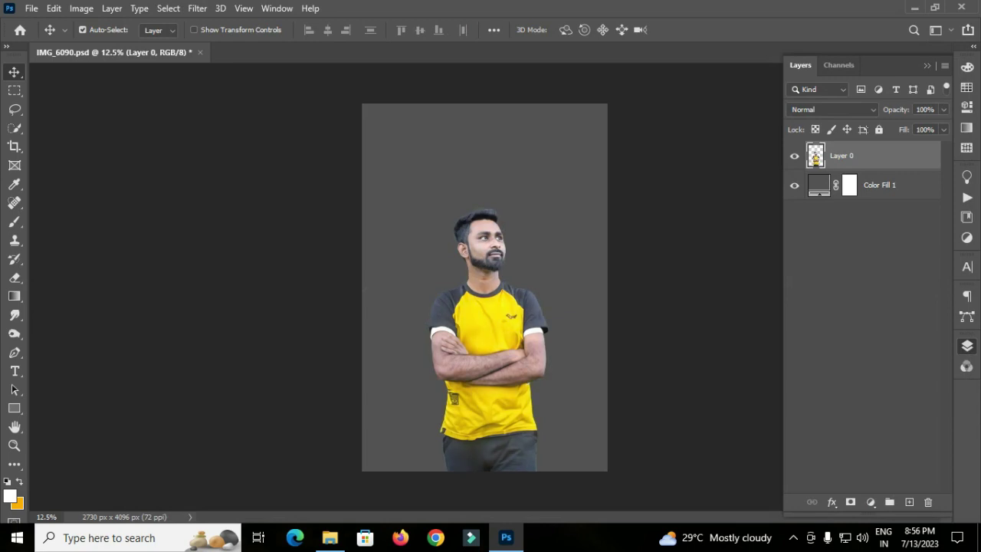
Add a Selective Color adjustment layer with Blacks set to +6 black
{"action": "left_click", "coordinate": [871, 502]}
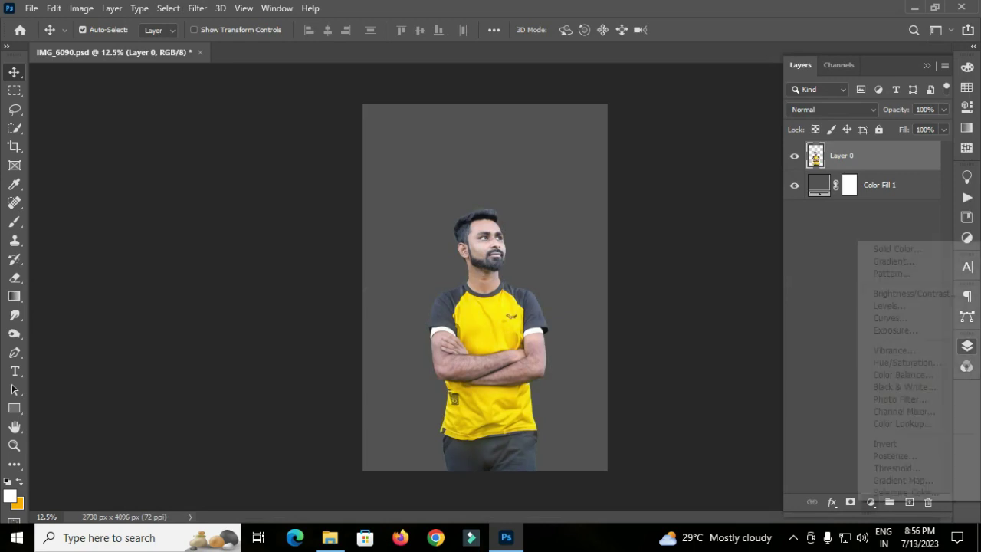
{"action": "left_click", "coordinate": [902, 433]}
{"action": "left_click", "coordinate": [858, 123]}
{"action": "left_click", "coordinate": [833, 225]}
{"action": "left_click_drag", "start_coordinate": [844, 238], "coordinate": [849, 238]}
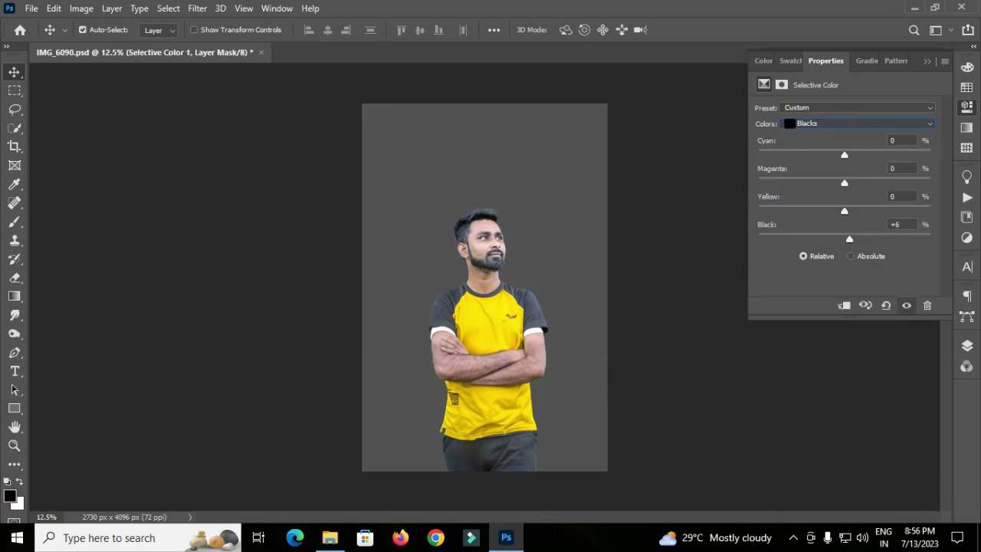
{"action": "left_click", "coordinate": [967, 345]}
Merge Selective Color 1 down into Layer 0 and turn Auto-Select off again
{"action": "right_click", "coordinate": [892, 156]}
{"action": "left_click", "coordinate": [766, 426]}
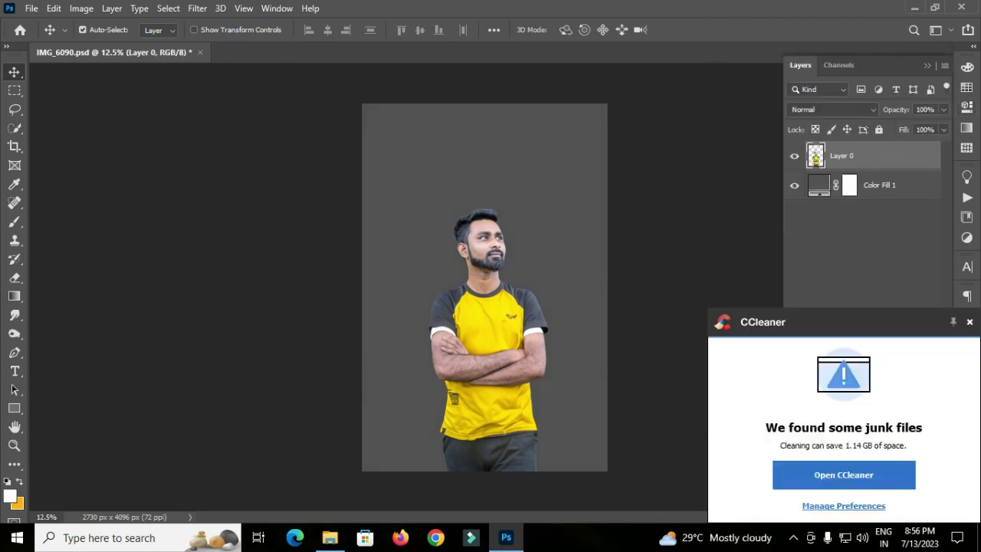
{"action": "left_click", "coordinate": [970, 322]}
{"action": "left_click", "coordinate": [82, 29]}
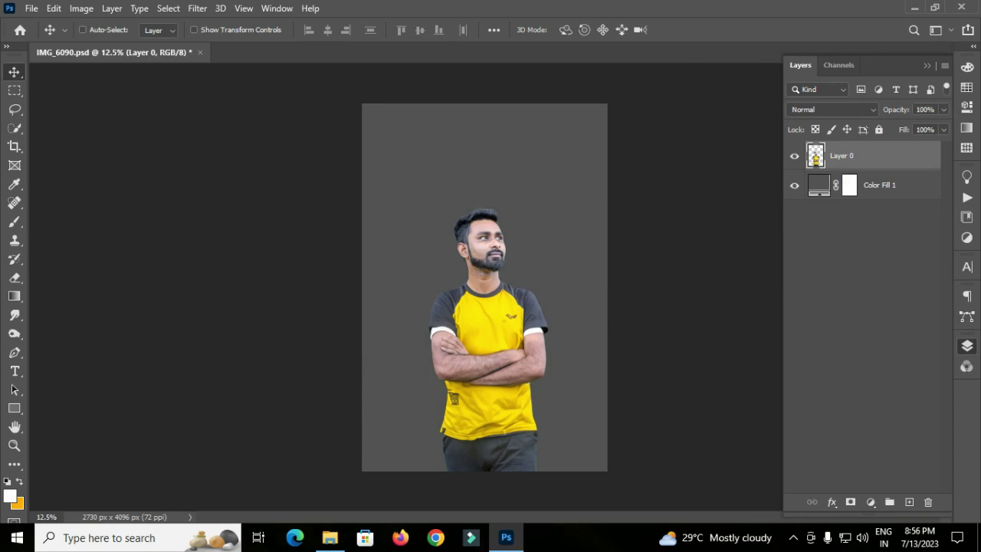
Scale the portrait to about 131%, position it lower, commit, and select Color Fill 1
{"action": "key", "text": "ctrl+t"}
{"action": "left_click_drag", "start_coordinate": [549, 205], "coordinate": [576, 135]}
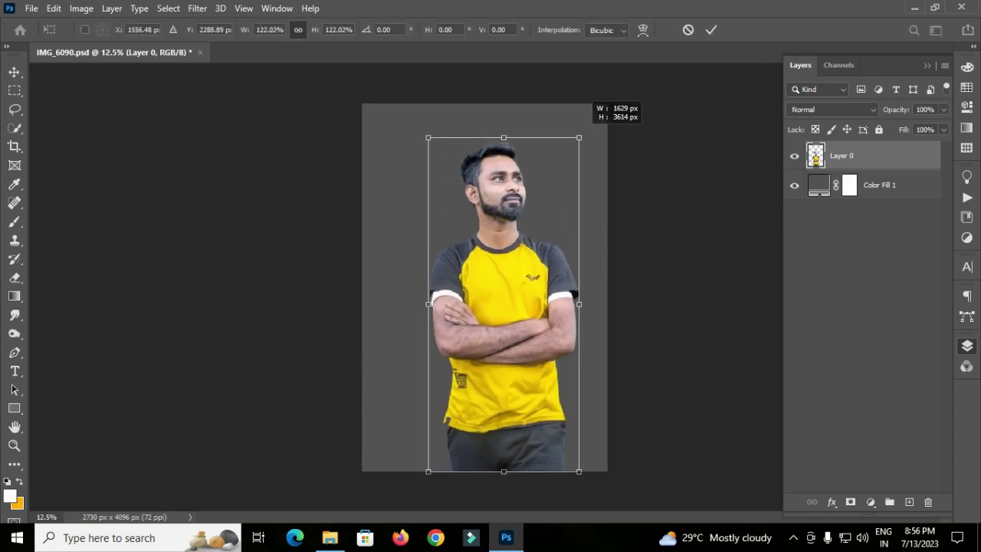
{"action": "left_click_drag", "start_coordinate": [569, 304], "coordinate": [552, 345]}
{"action": "left_click_drag", "start_coordinate": [560, 180], "coordinate": [576, 140]}
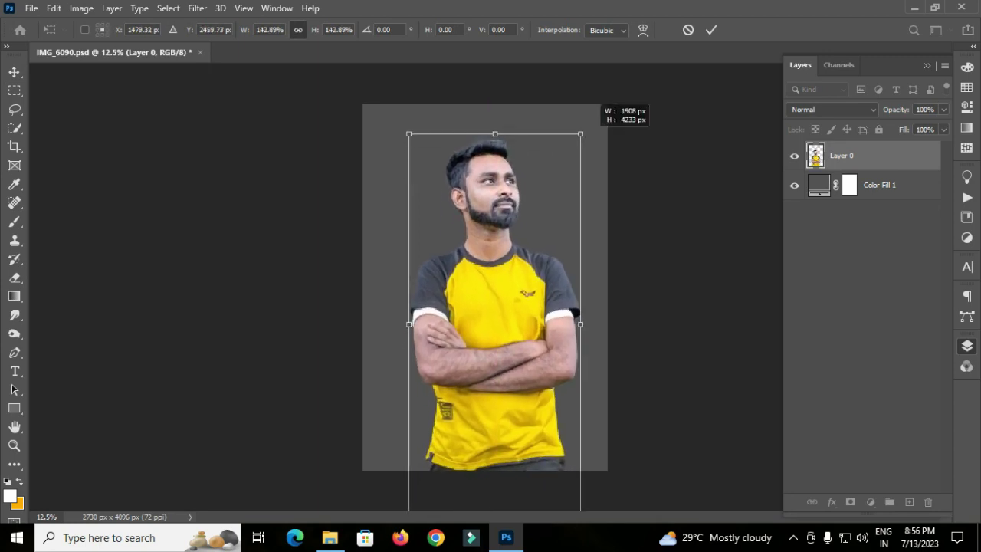
{"action": "left_click_drag", "start_coordinate": [552, 300], "coordinate": [549, 307]}
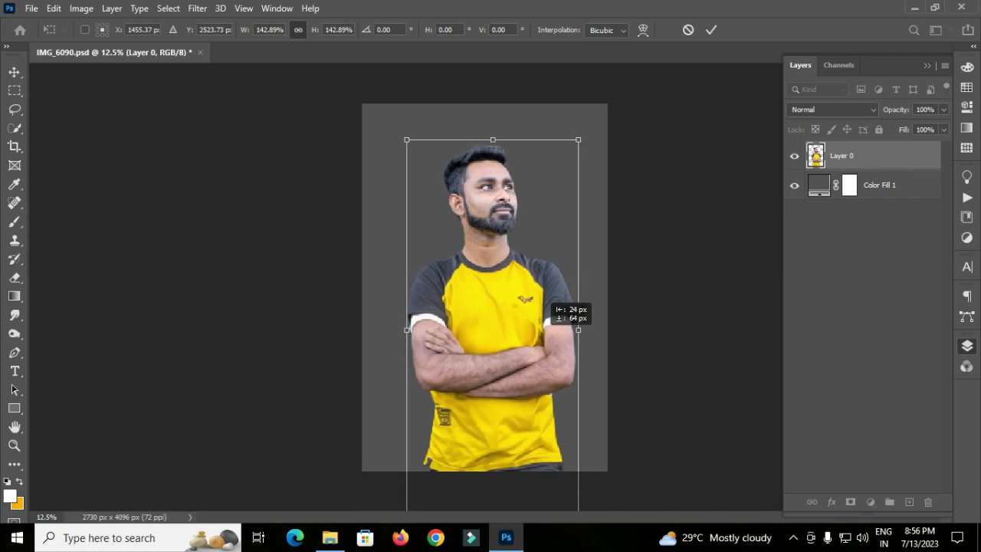
{"action": "left_click_drag", "start_coordinate": [577, 140], "coordinate": [569, 171]}
{"action": "left_click_drag", "start_coordinate": [538, 251], "coordinate": [536, 243]}
{"action": "key", "text": "Return"}
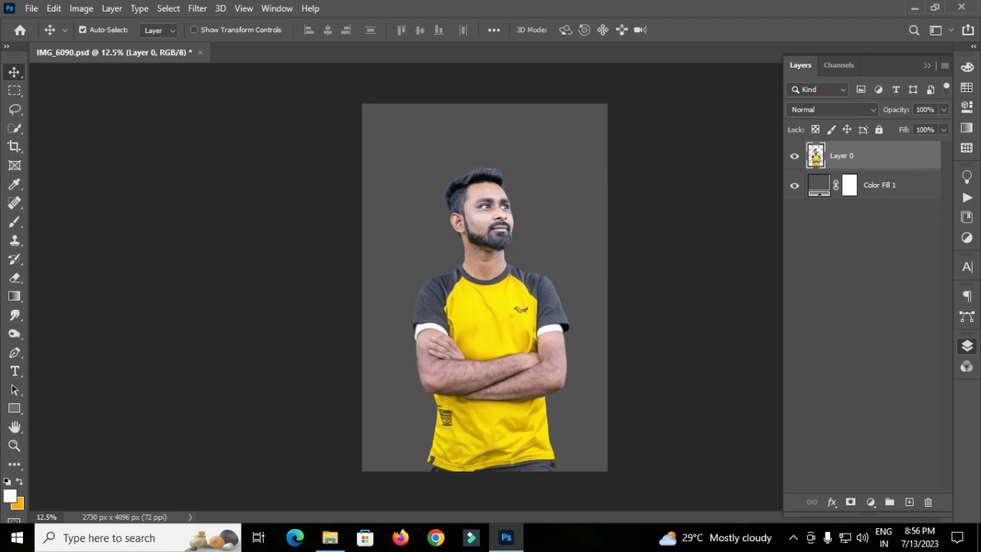
{"action": "key", "text": "alt+bracketleft"}
Delete the grey Color Fill 1 and start a Gradient Fill with a #5b0000 dark red stop
{"action": "key", "text": "Delete"}
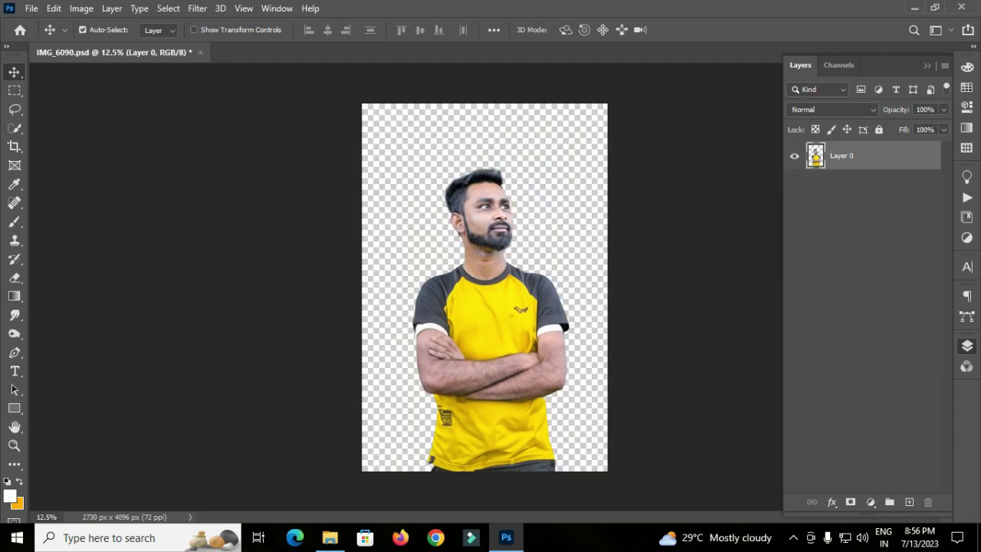
{"action": "left_click", "coordinate": [870, 501]}
{"action": "left_click", "coordinate": [886, 256]}
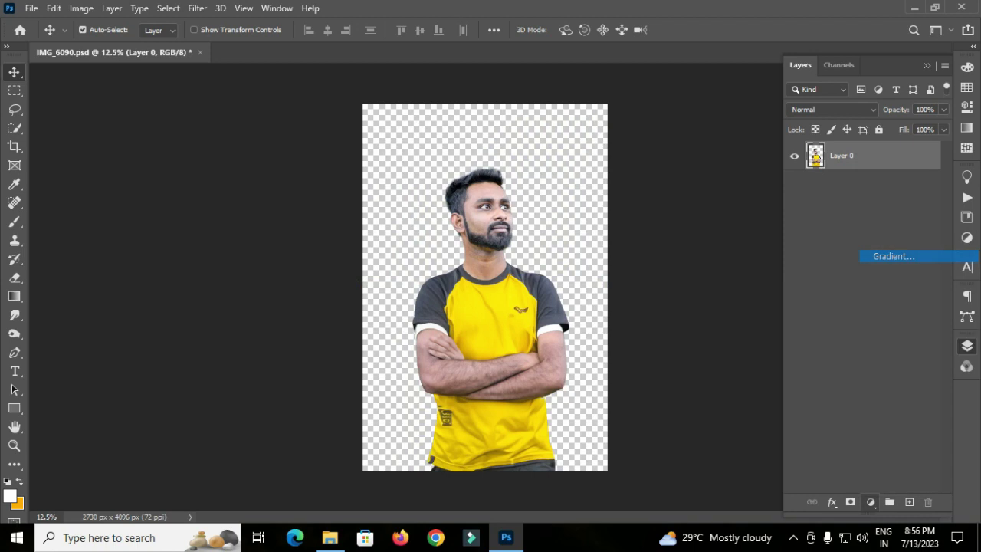
{"action": "left_click", "coordinate": [750, 197]}
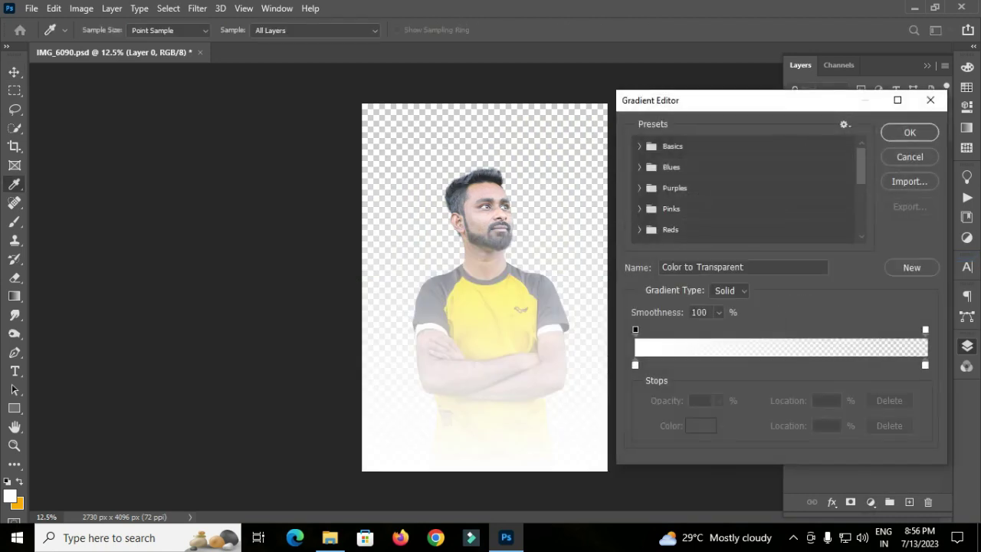
{"action": "left_click", "coordinate": [635, 365]}
{"action": "left_click", "coordinate": [700, 425]}
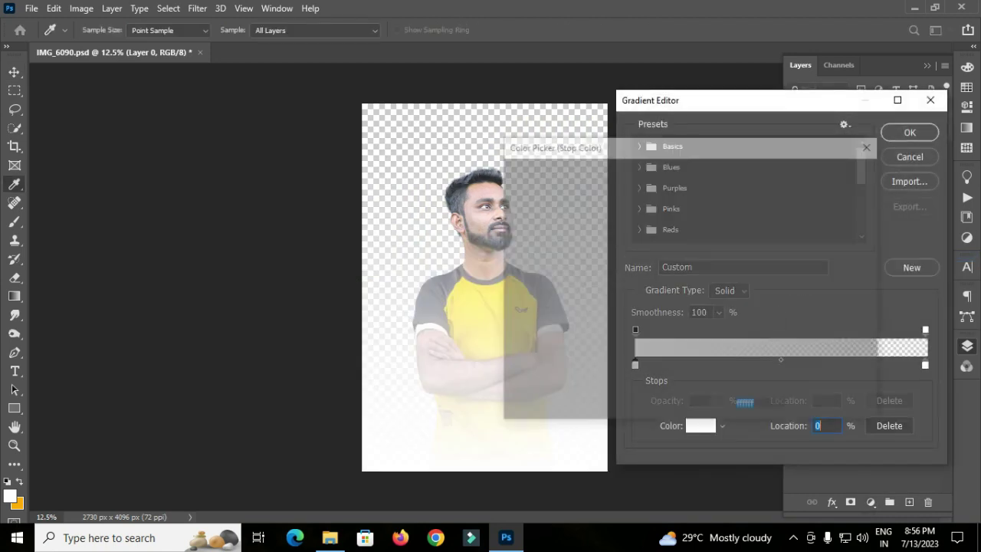
{"action": "type", "text": "5b0000"}
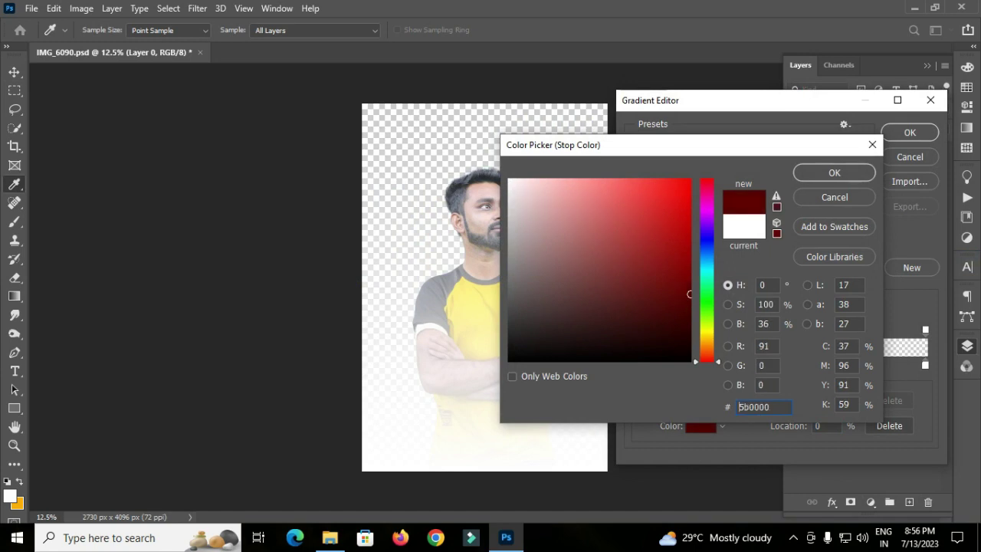
{"action": "key", "text": "Return"}
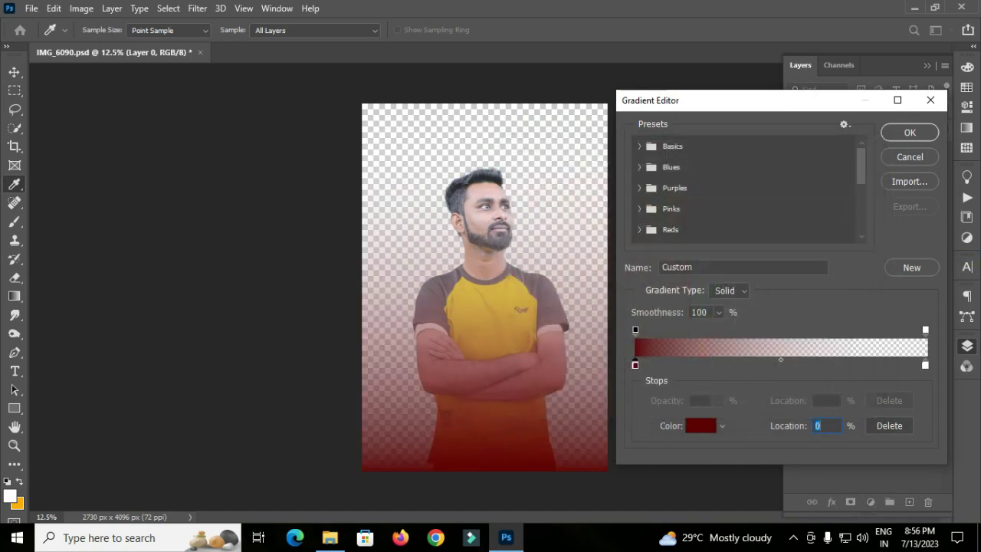
Confirm the dark red-to-transparent gradient, shift it higher, and place it below Layer 0
{"action": "key", "text": "Return"}
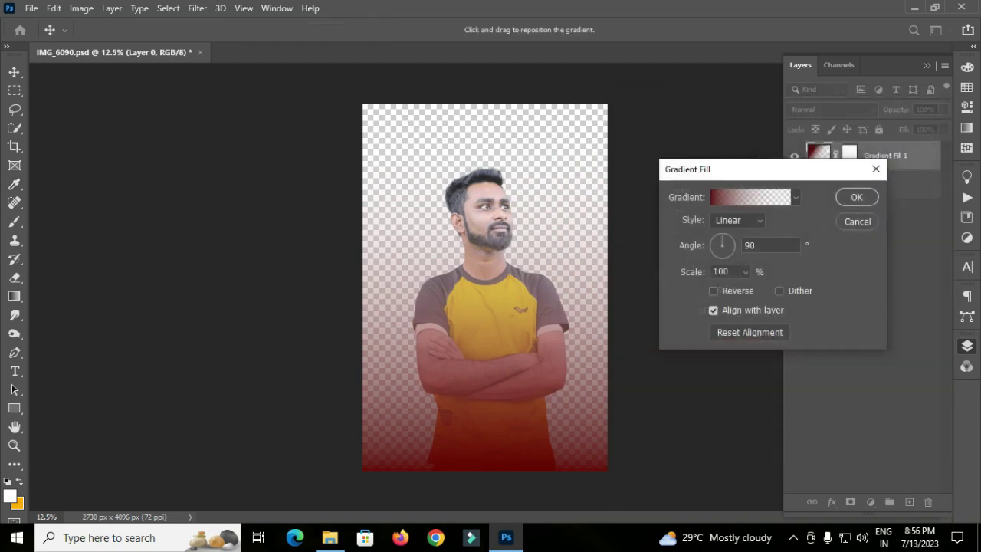
{"action": "left_click_drag", "start_coordinate": [484, 429], "coordinate": [484, 341]}
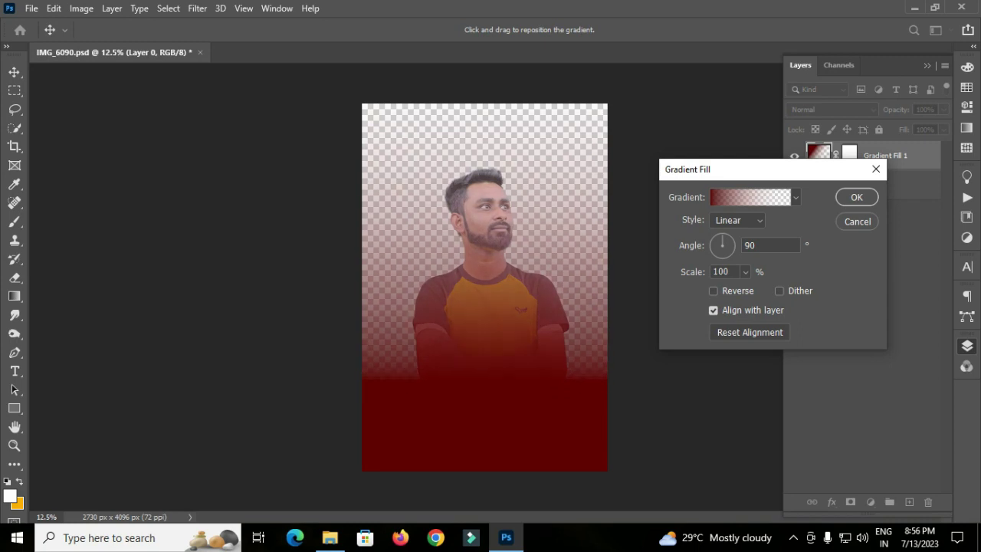
{"action": "left_click", "coordinate": [857, 197]}
{"action": "left_click_drag", "start_coordinate": [881, 155], "coordinate": [881, 201]}
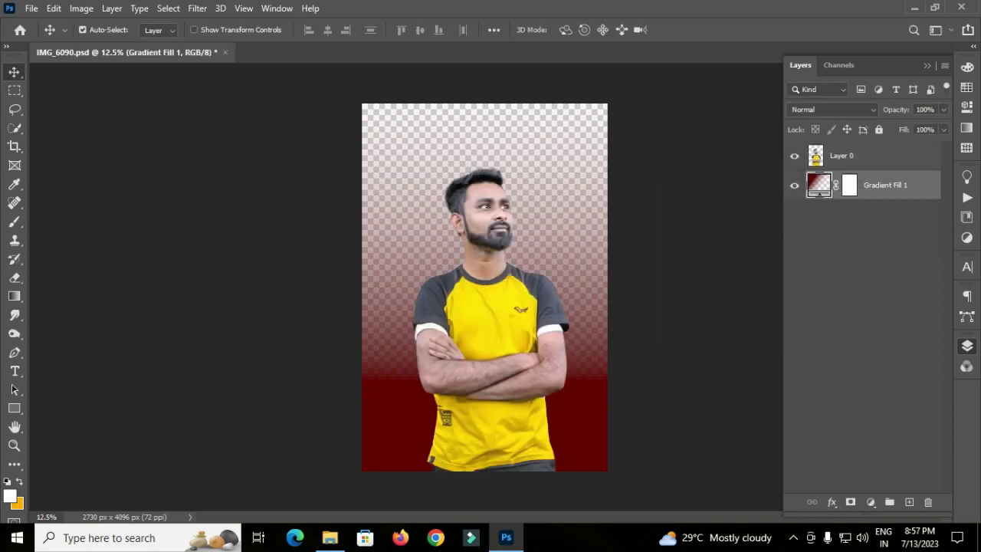
Add a solid #ff0000 red Color Fill layer above the portrait
{"action": "left_click", "coordinate": [881, 156]}
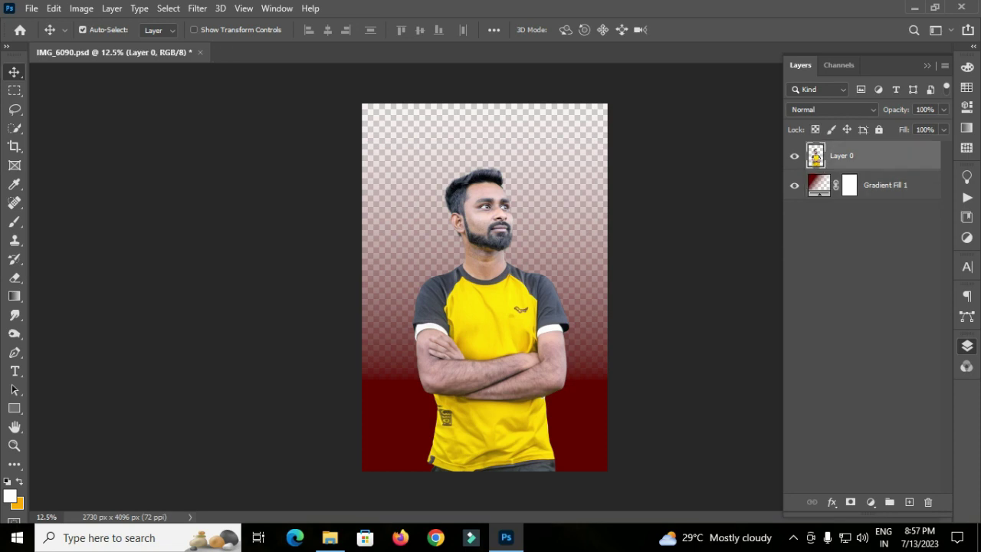
{"action": "left_click", "coordinate": [871, 502]}
{"action": "left_click", "coordinate": [897, 250]}
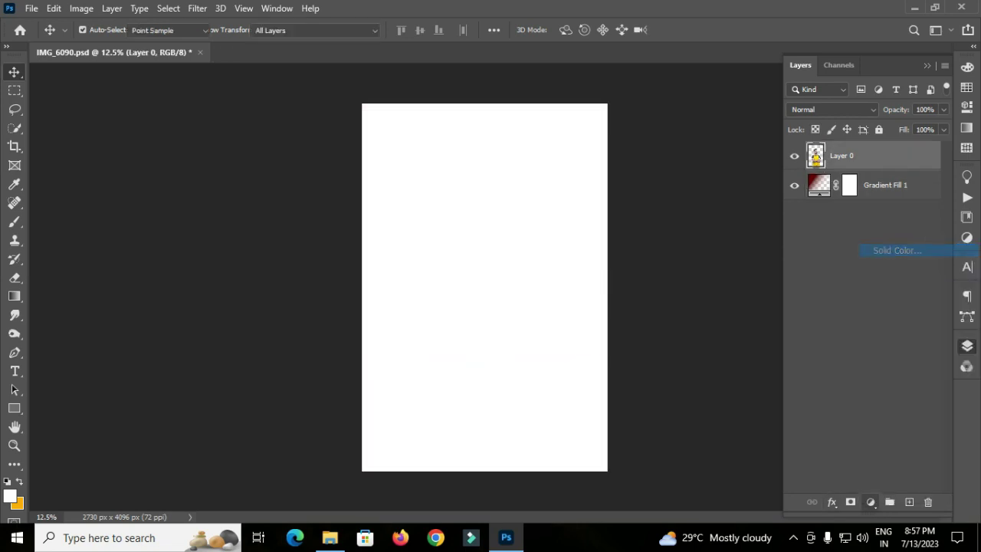
{"action": "type", "text": "ff0000"}
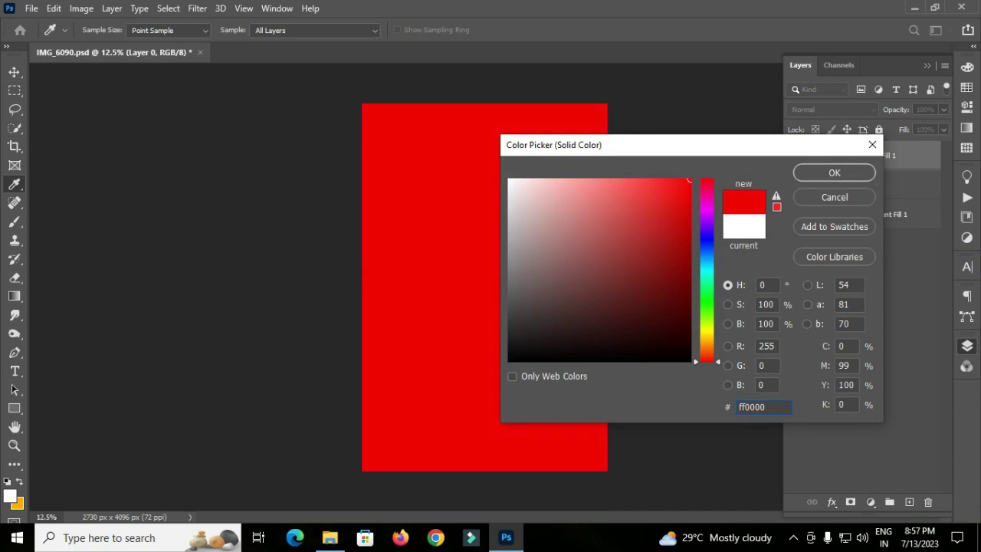
{"action": "key", "text": "ctrl+a"}
{"action": "left_click", "coordinate": [834, 172]}
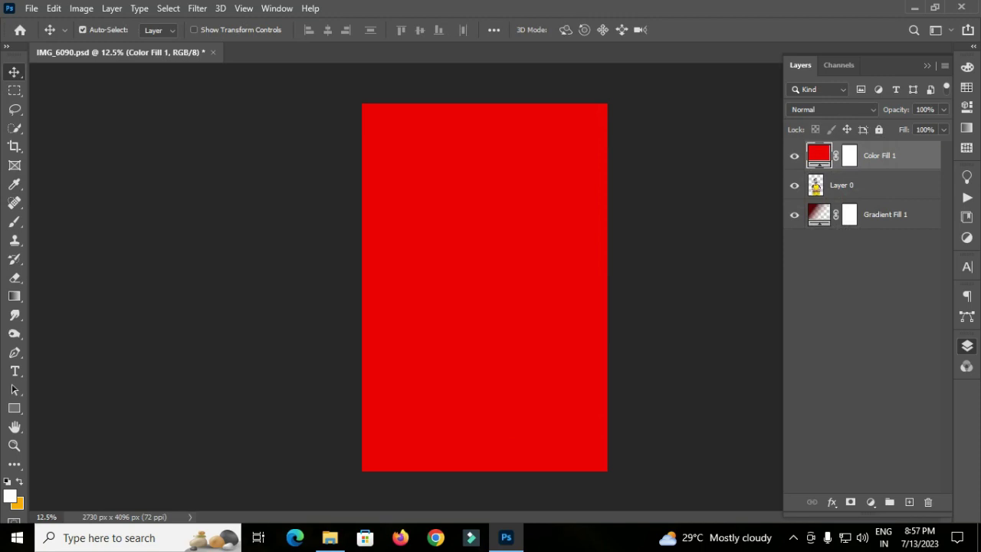
Set the red fill's blend mode to Multiply and add an empty Layer 1 on top
{"action": "left_click", "coordinate": [831, 109]}
{"action": "key", "text": "Up"}
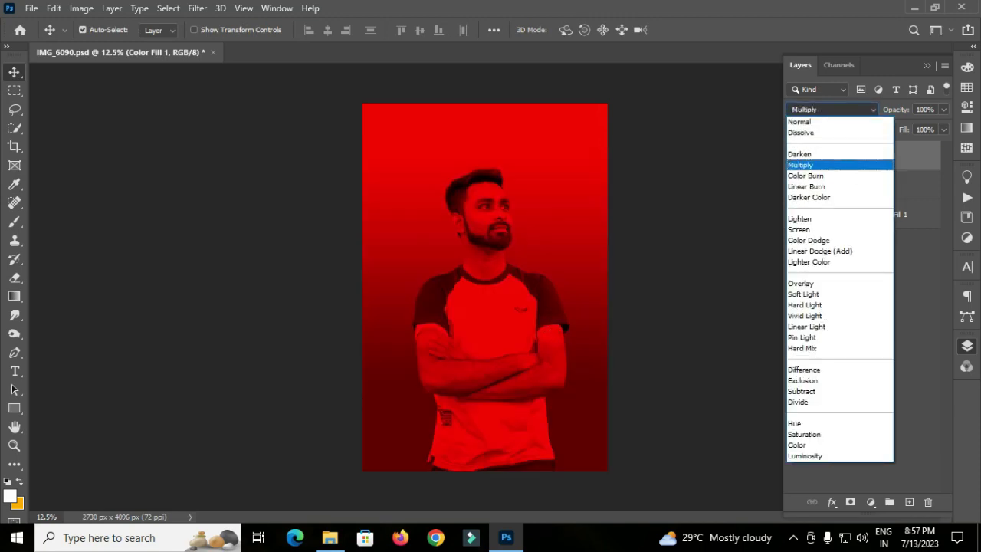
{"action": "key", "text": "Return"}
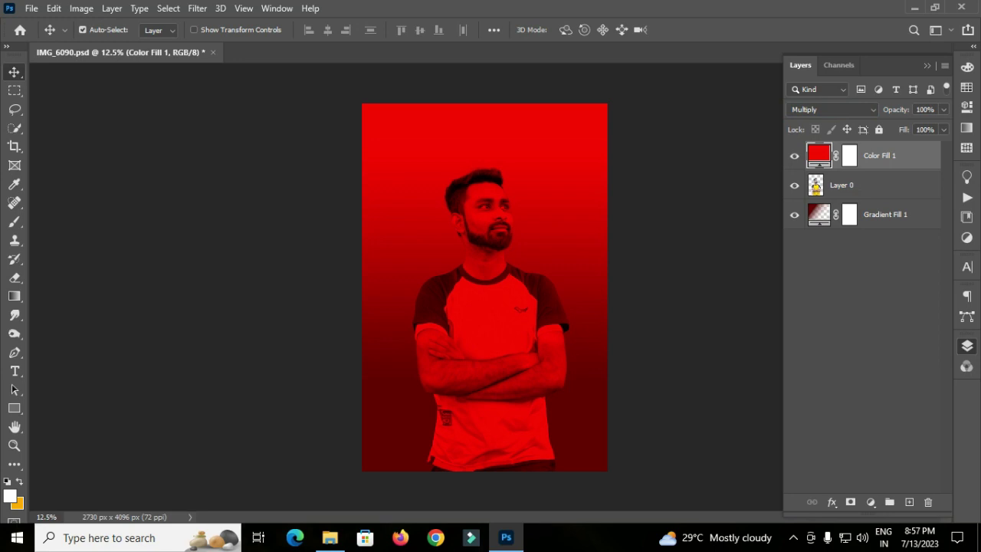
{"action": "key", "text": "ctrl+plus"}
{"action": "key", "text": "ctrl+plus"}
{"action": "key", "text": "ctrl+minus"}
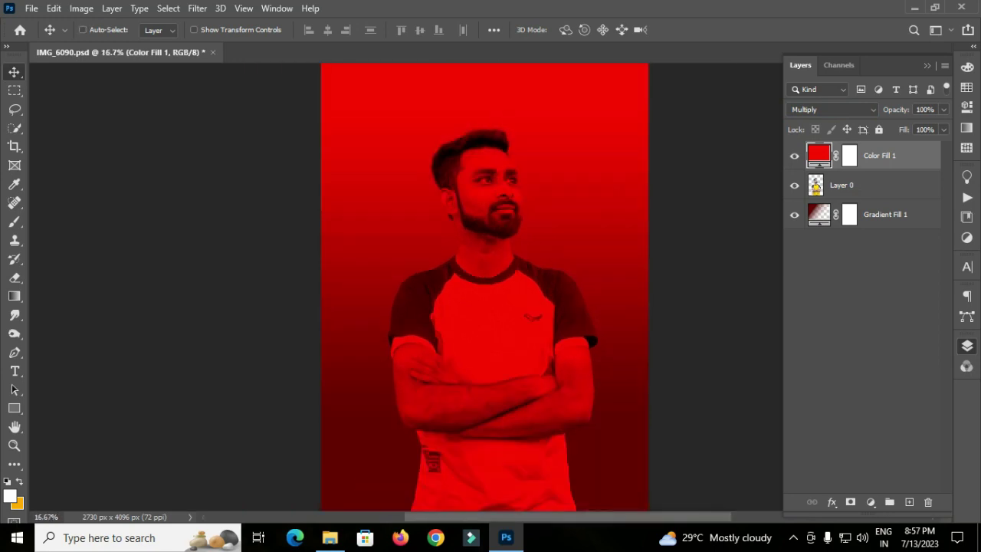
{"action": "key", "text": "ctrl+minus"}
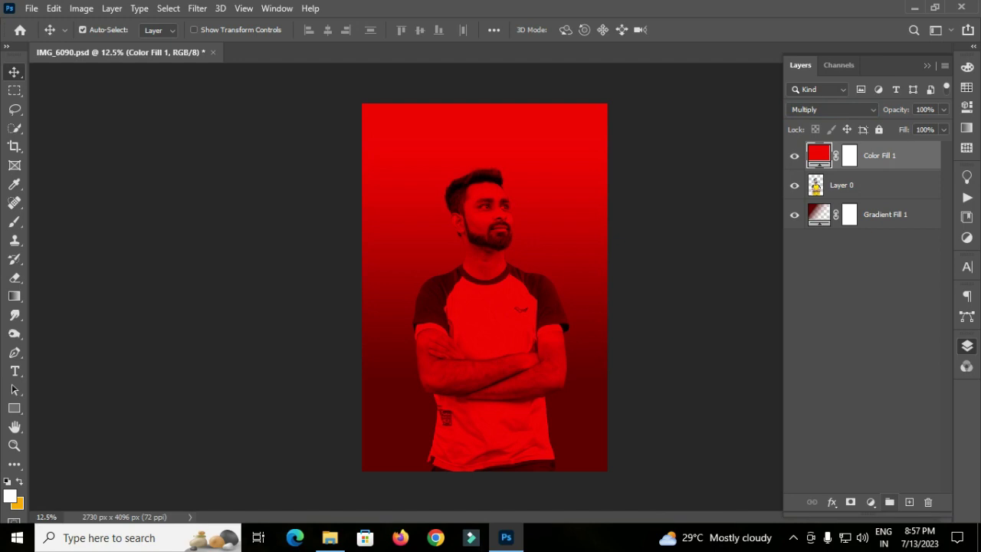
{"action": "left_click", "coordinate": [909, 501]}
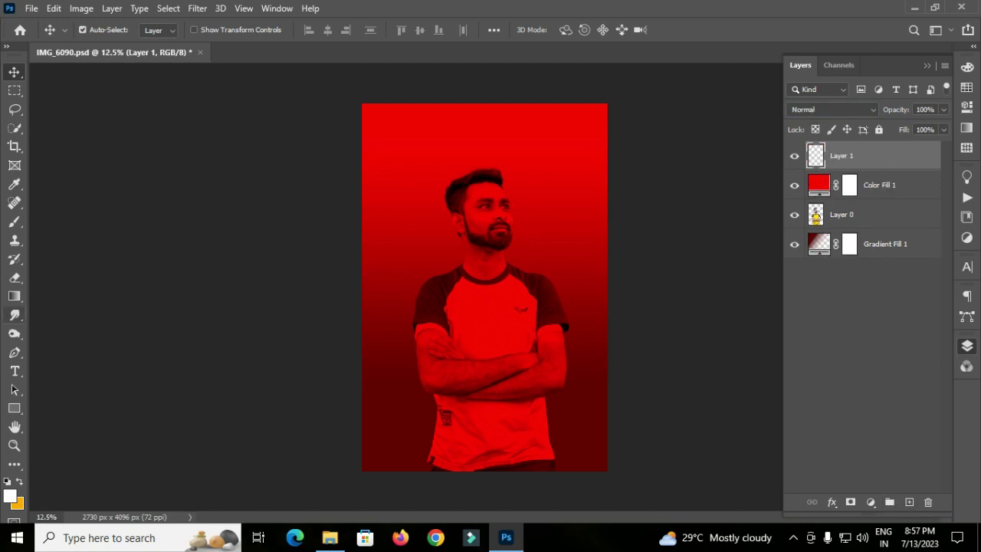
Draw a tall rectangle over the man's face and arms with no fill
{"action": "left_click", "coordinate": [15, 408]}
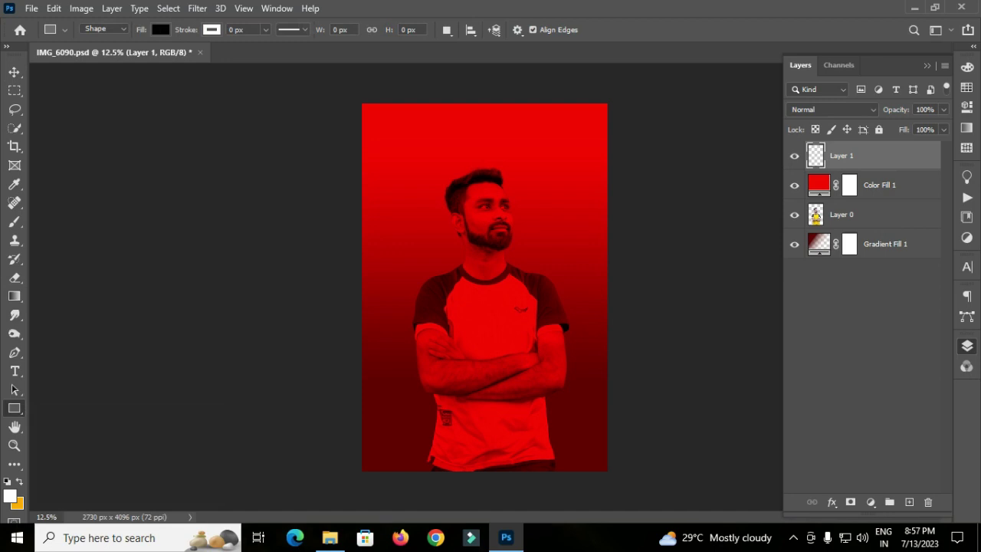
{"action": "left_click_drag", "start_coordinate": [435, 203], "coordinate": [523, 412]}
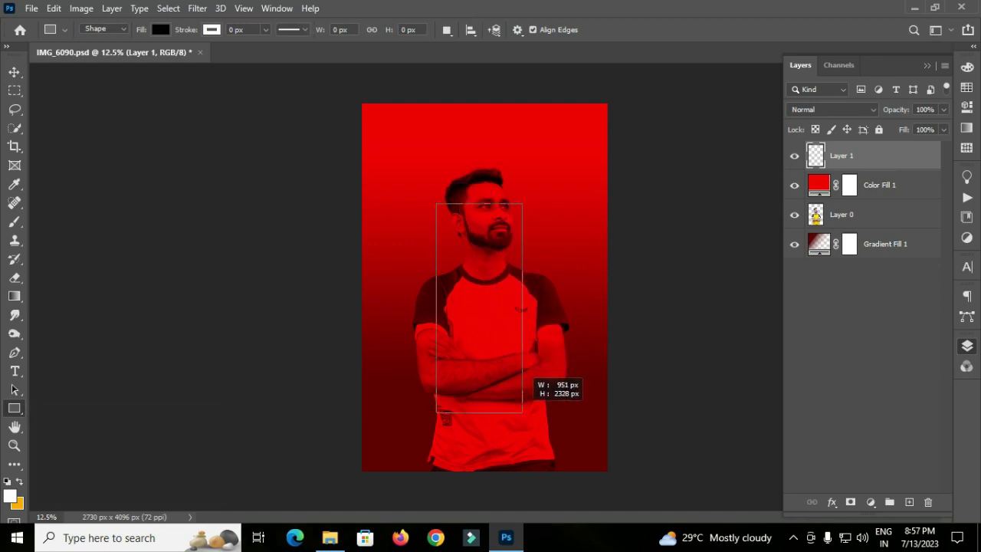
{"action": "left_click_drag", "start_coordinate": [523, 412], "coordinate": [522, 412]}
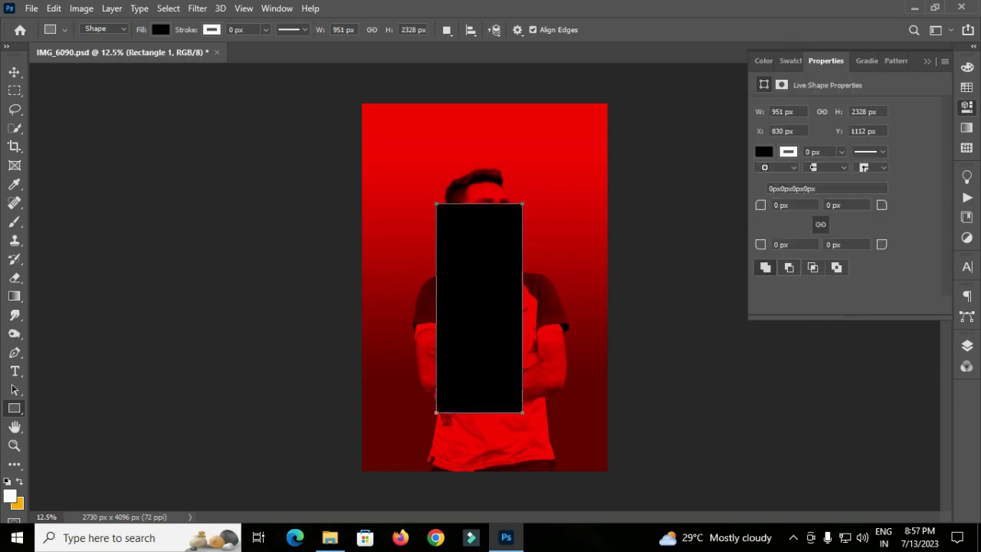
{"action": "left_click", "coordinate": [763, 151]}
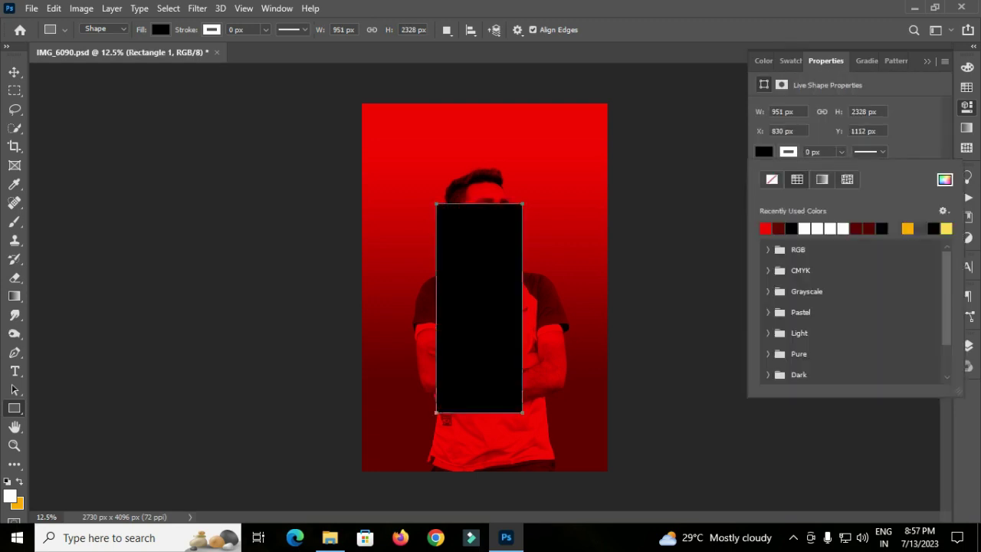
{"action": "key", "text": "Escape"}
{"action": "left_click", "coordinate": [763, 151]}
{"action": "left_click", "coordinate": [771, 179]}
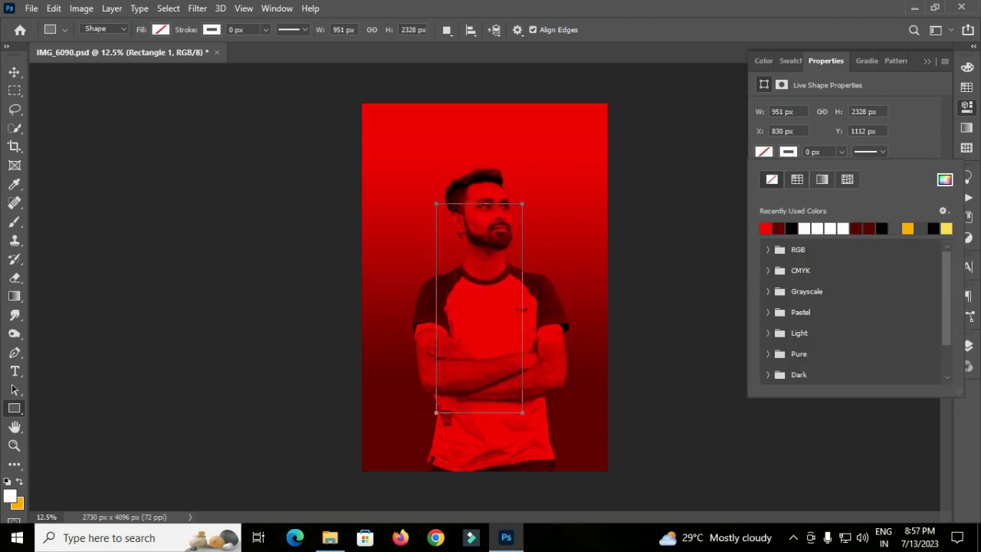
{"action": "left_click", "coordinate": [803, 228]}
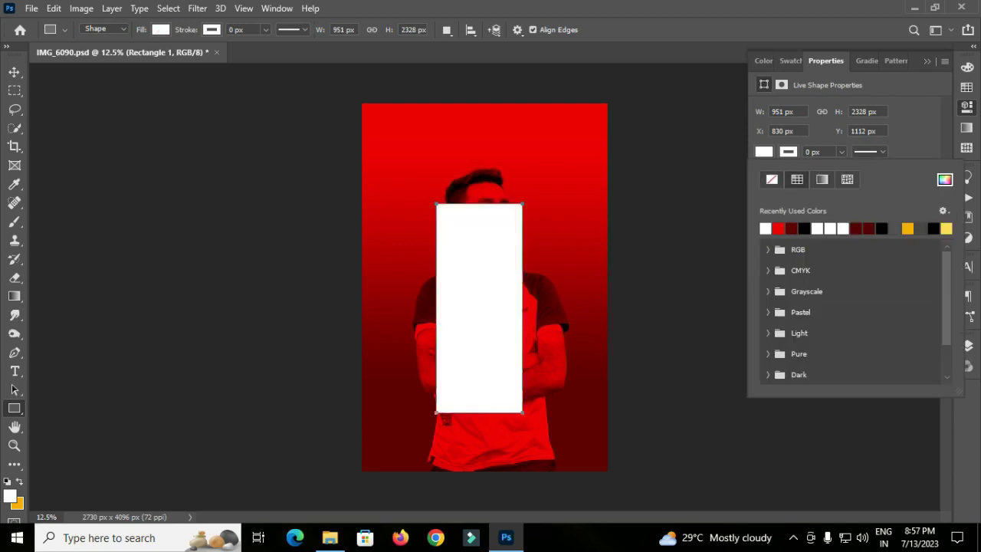
{"action": "left_click", "coordinate": [772, 178]}
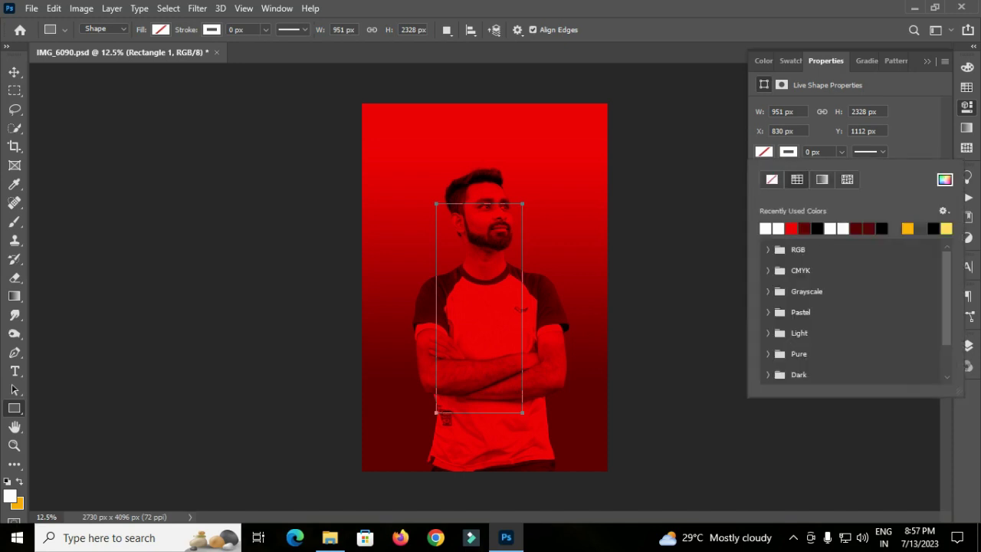
{"action": "key", "text": "Escape"}
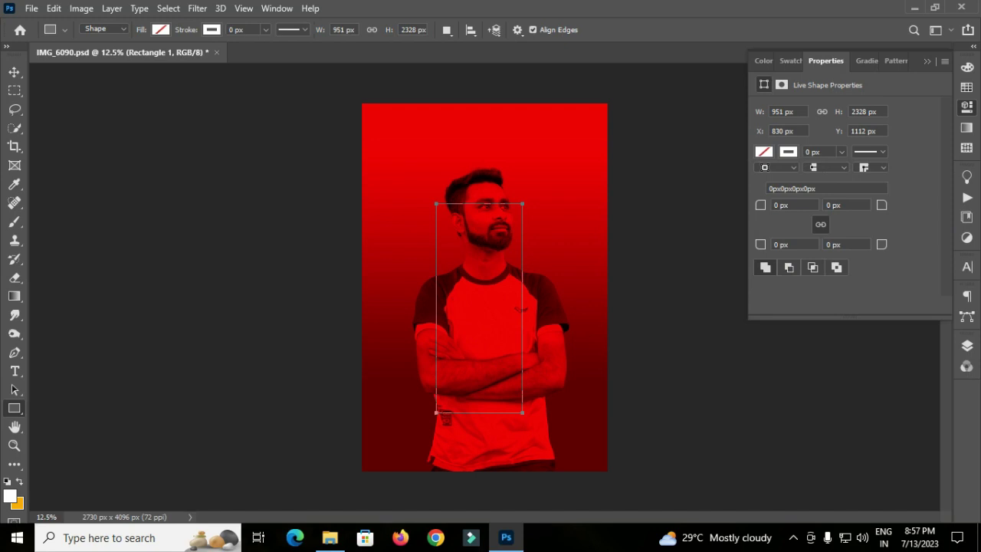
Thicken the rectangle's white outline to about 13 px
{"action": "left_click", "coordinate": [265, 29]}
{"action": "left_click_drag", "start_coordinate": [265, 46], "coordinate": [289, 46]}
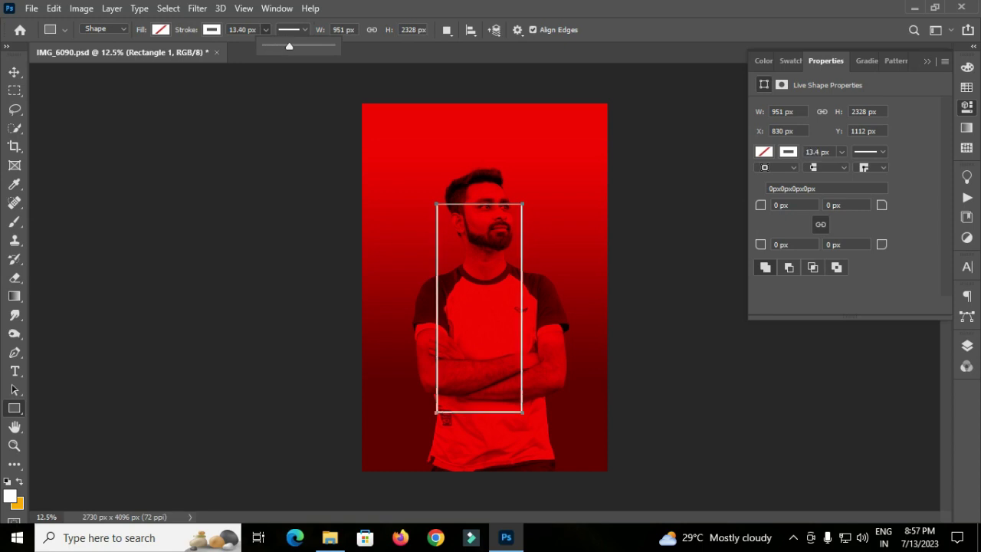
{"action": "left_click", "coordinate": [927, 62]}
{"action": "left_click", "coordinate": [15, 72]}
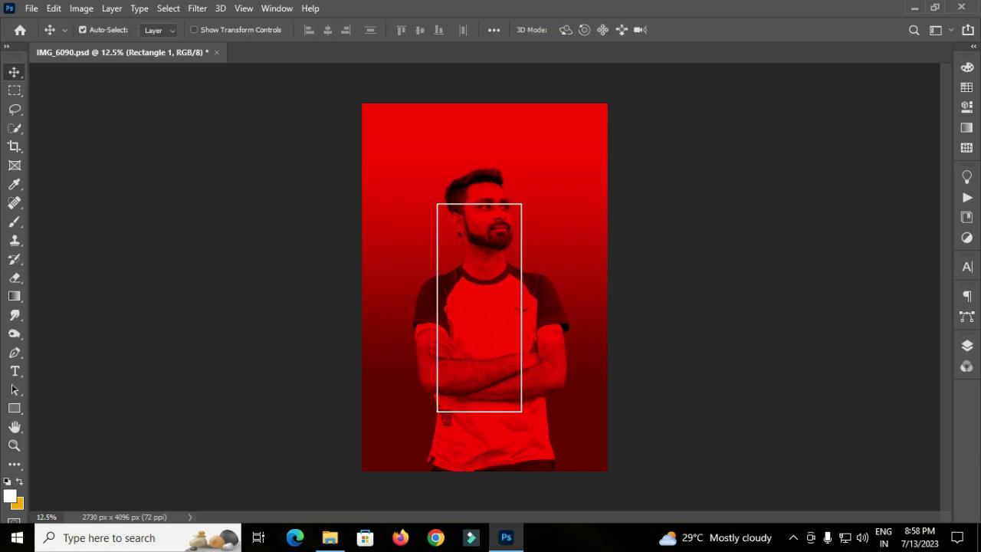
Nudge the rectangle up-right and type the person's first name vertically at 230 pt
{"action": "left_click_drag", "start_coordinate": [531, 332], "coordinate": [536, 330]}
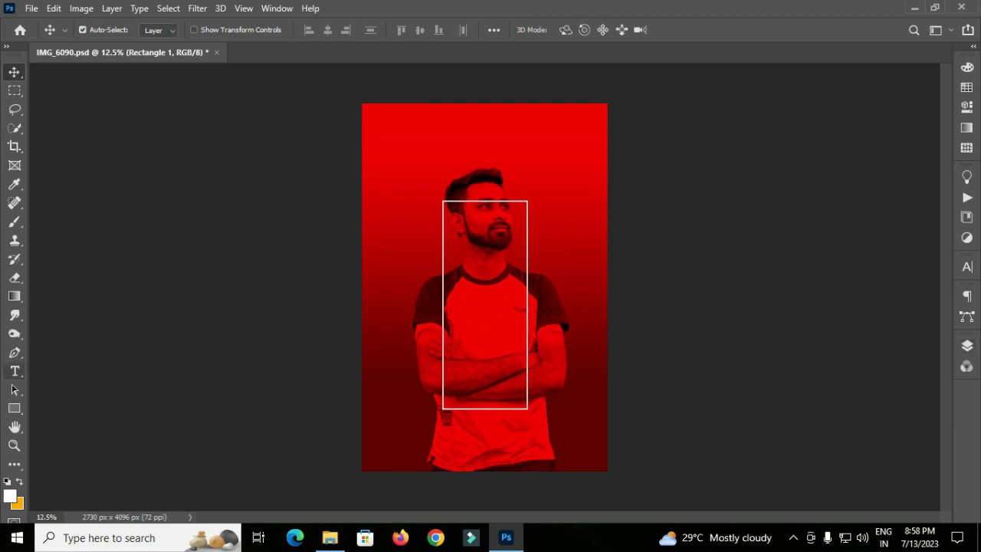
{"action": "left_click", "coordinate": [15, 371]}
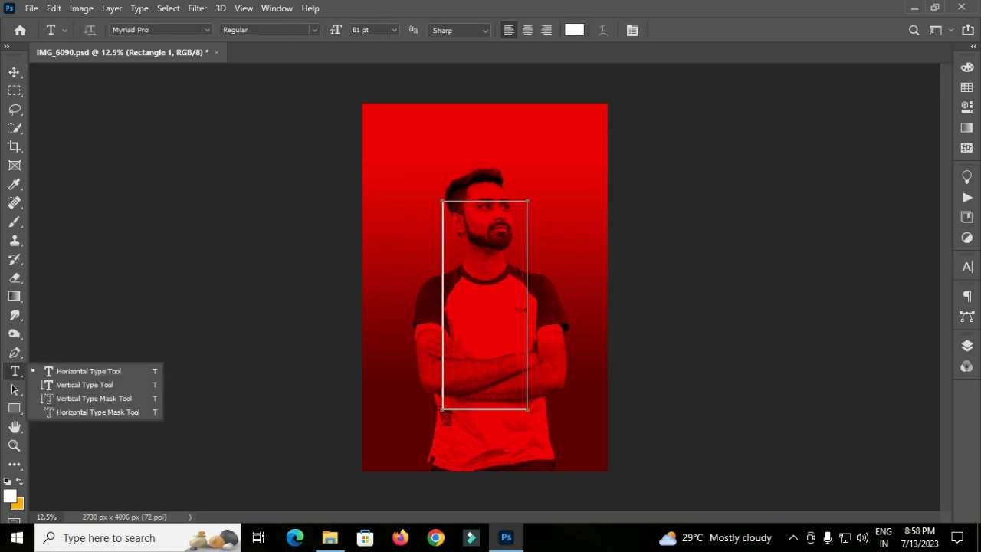
{"action": "left_click", "coordinate": [84, 385]}
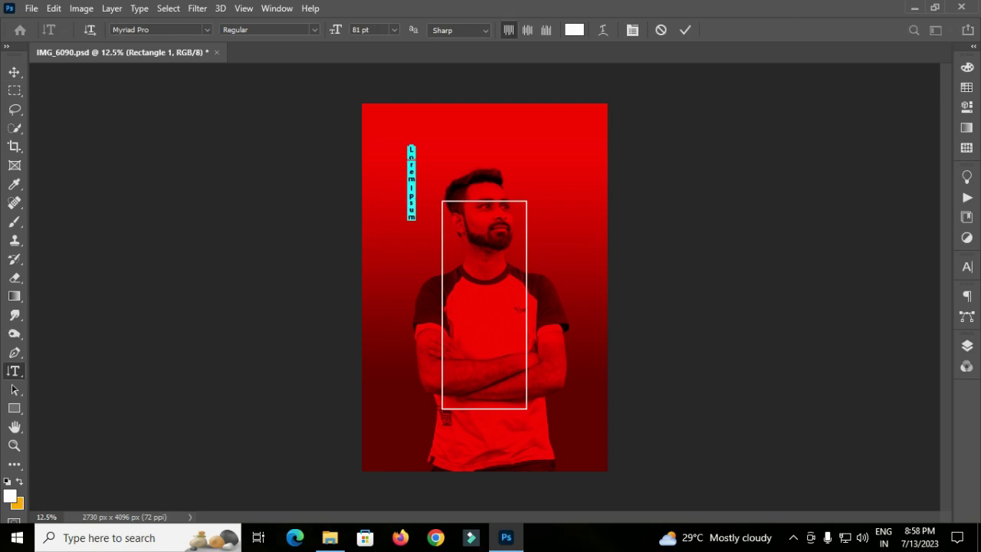
{"action": "left_click", "coordinate": [967, 267]}
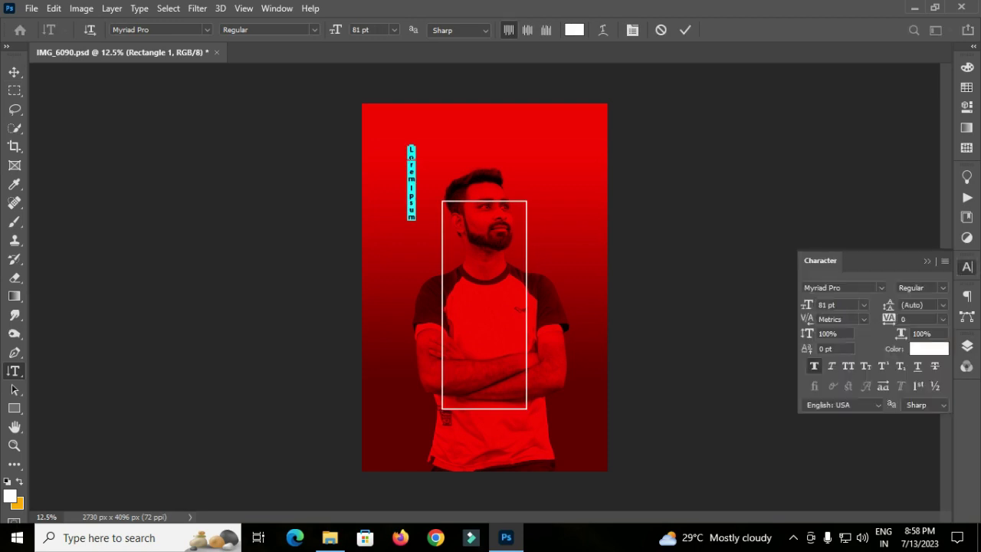
{"action": "left_click", "coordinate": [967, 267]}
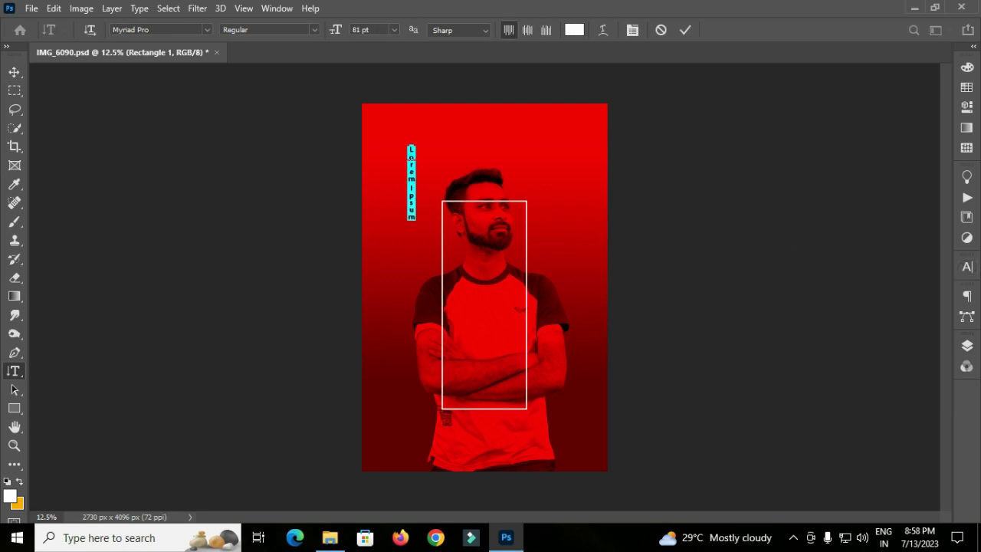
{"action": "type", "text": "Rohit"}
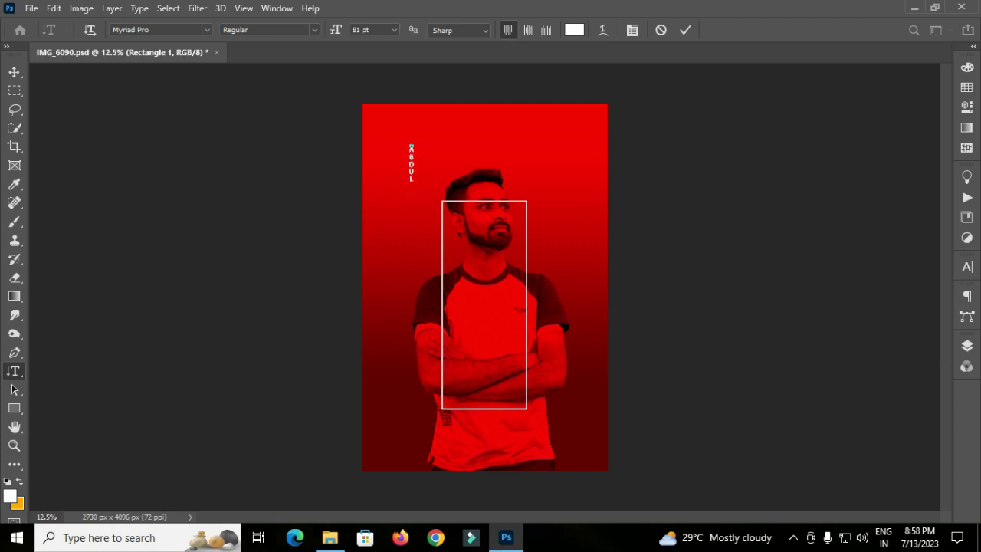
{"action": "key", "text": "shift+Up"}
{"action": "key", "text": "shift+Up"}
{"action": "key", "text": "shift+Up"}
{"action": "key", "text": "shift+Up"}
{"action": "key", "text": "shift+Up"}
{"action": "key", "text": "shift+Up"}
{"action": "key", "text": "shift+Up"}
{"action": "key", "text": "shift+Up"}
{"action": "key", "text": "shift+Up"}
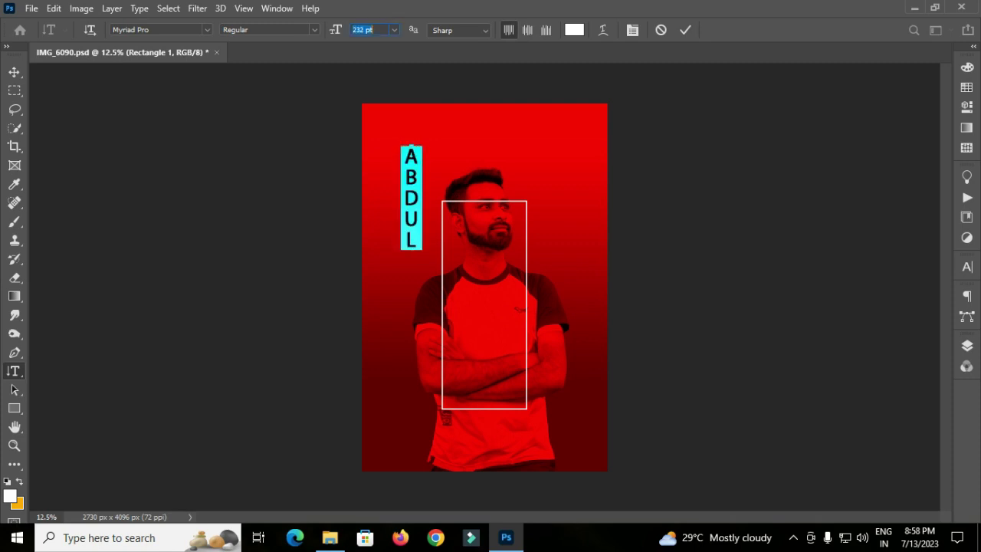
{"action": "type", "text": "230"}
{"action": "key", "text": "Return"}
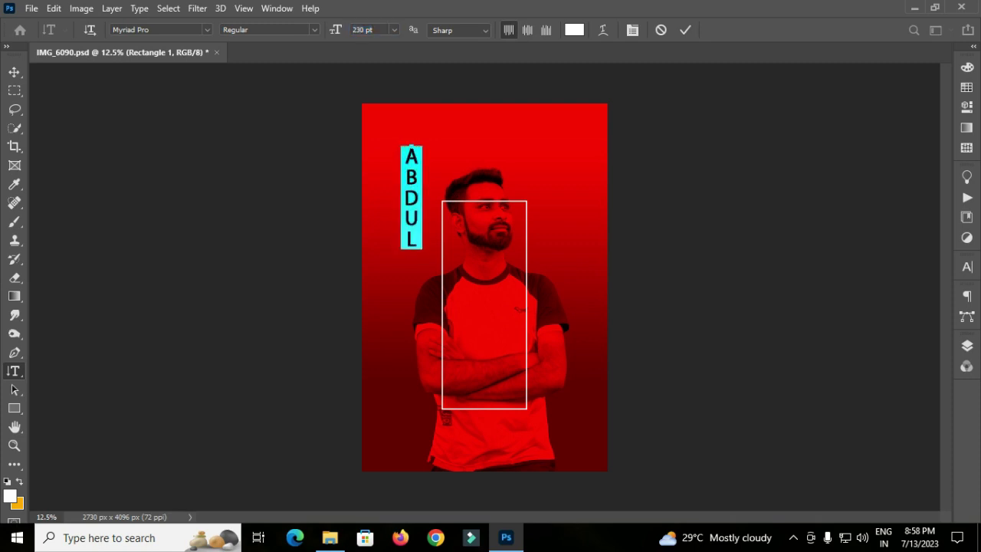
Widen the vertical name's tracking to 900, centre it in the rectangle, and commit
{"action": "left_click", "coordinate": [967, 267]}
{"action": "key", "text": "shift+Up"}
{"action": "key", "text": "shift+Up"}
{"action": "key", "text": "shift+Up"}
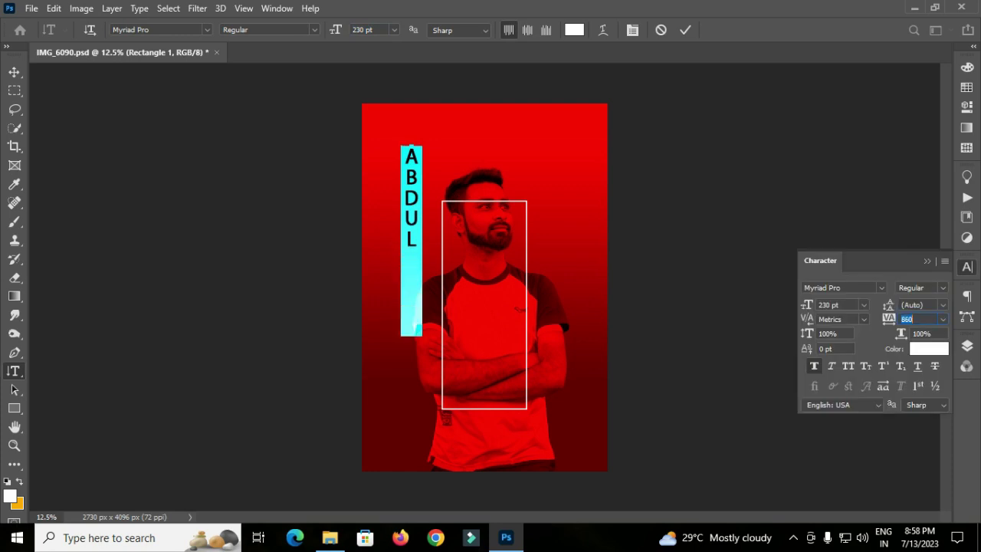
{"action": "key", "text": "shift+Up"}
{"action": "mouse_move", "coordinate": [412, 244]}
{"action": "left_mouse_down"}
{"action": "mouse_move", "coordinate": [462, 303]}
{"action": "mouse_move", "coordinate": [481, 305]}
{"action": "left_mouse_up"}
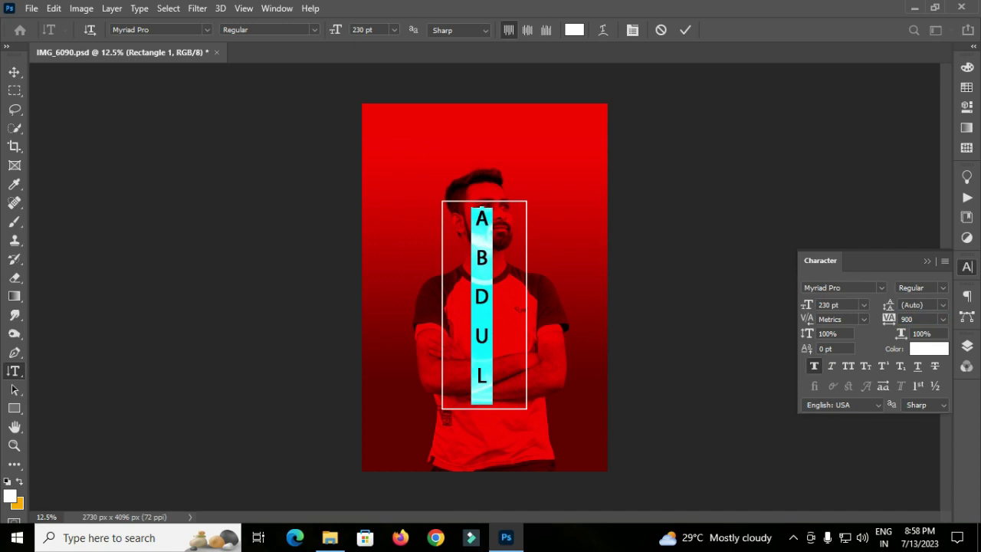
{"action": "left_click", "coordinate": [685, 30]}
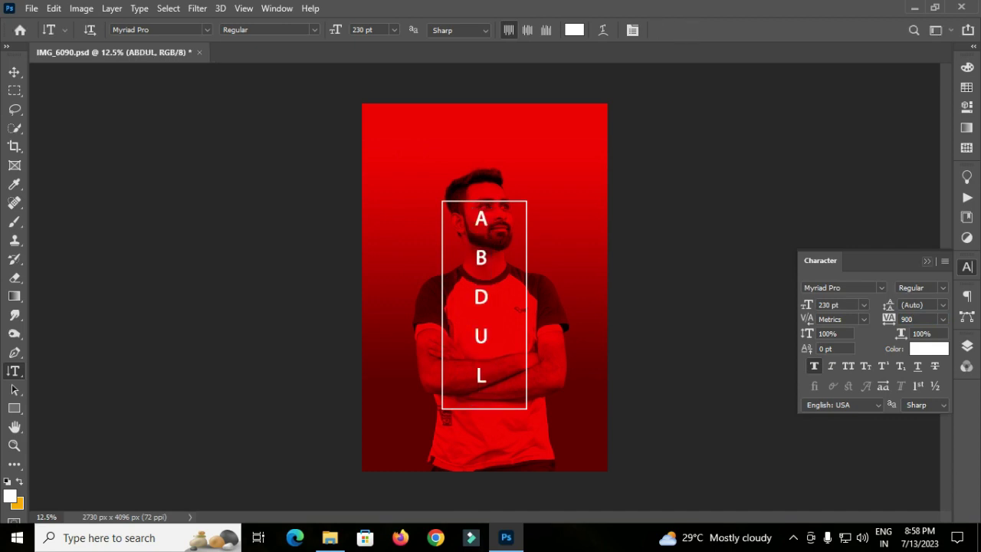
{"action": "left_click", "coordinate": [926, 262]}
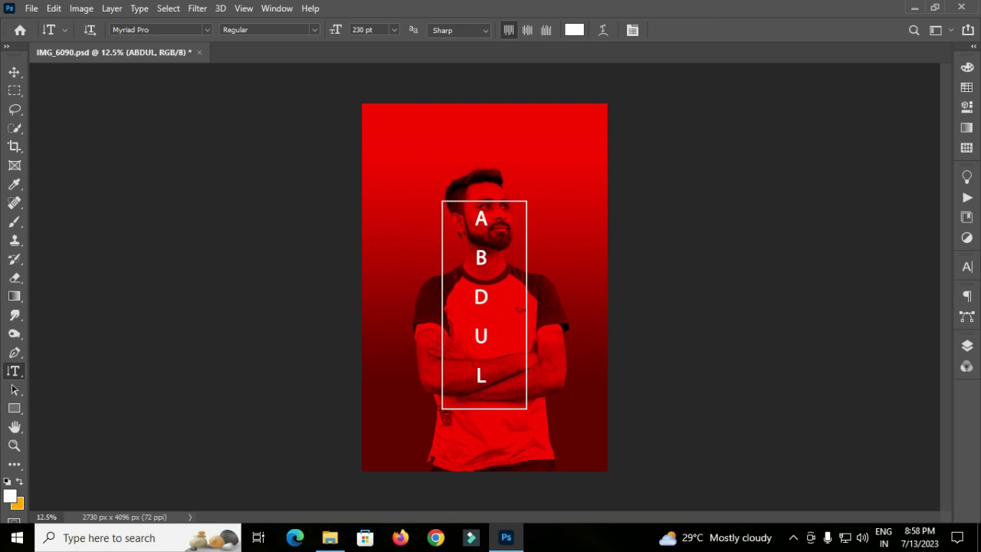
{"action": "right_click", "coordinate": [14, 370]}
Add an 88 pt horizontal surname line without faux bold, placed across the vertical name
{"action": "left_click", "coordinate": [76, 371]}
{"action": "left_click", "coordinate": [392, 134]}
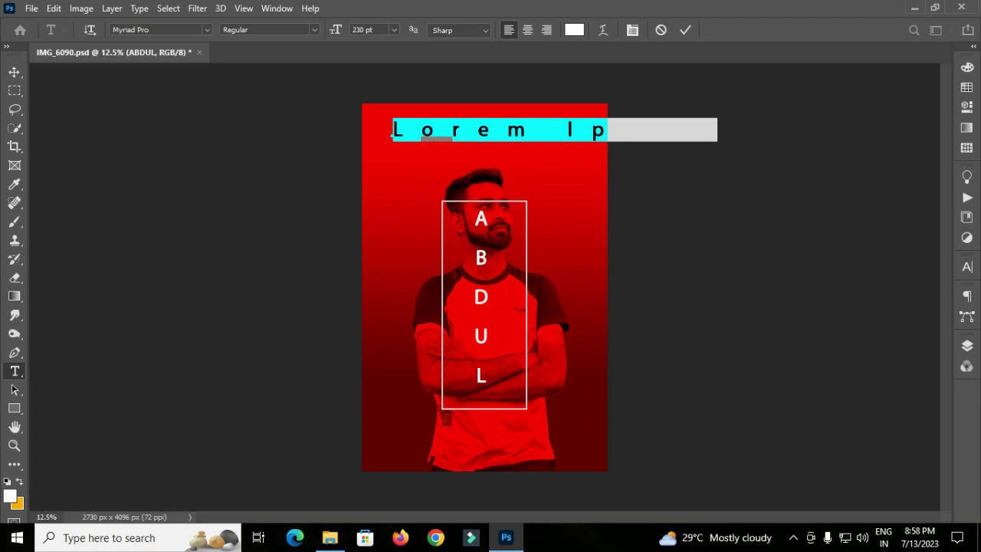
{"action": "key", "text": "ctrl+shift+comma"}
{"action": "key", "text": "ctrl+shift+comma"}
{"action": "key", "text": "ctrl+shift+comma"}
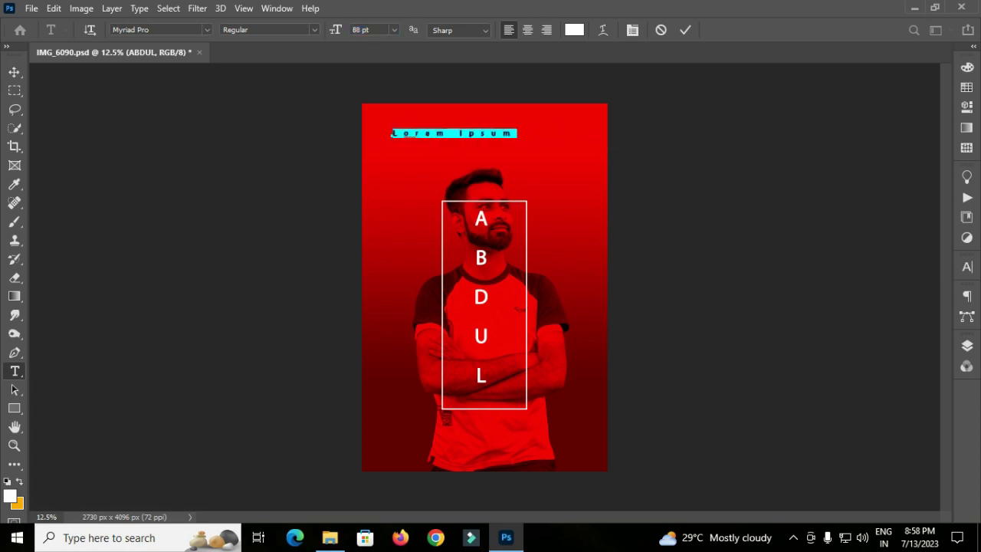
{"action": "type", "text": "JABBER"}
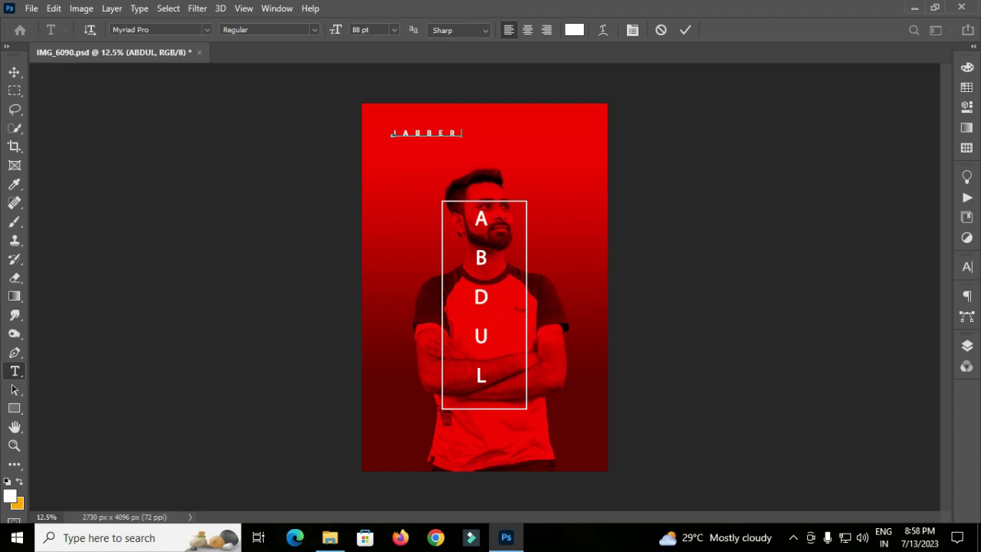
{"action": "key", "text": "ctrl+a"}
{"action": "key", "text": "ctrl+t"}
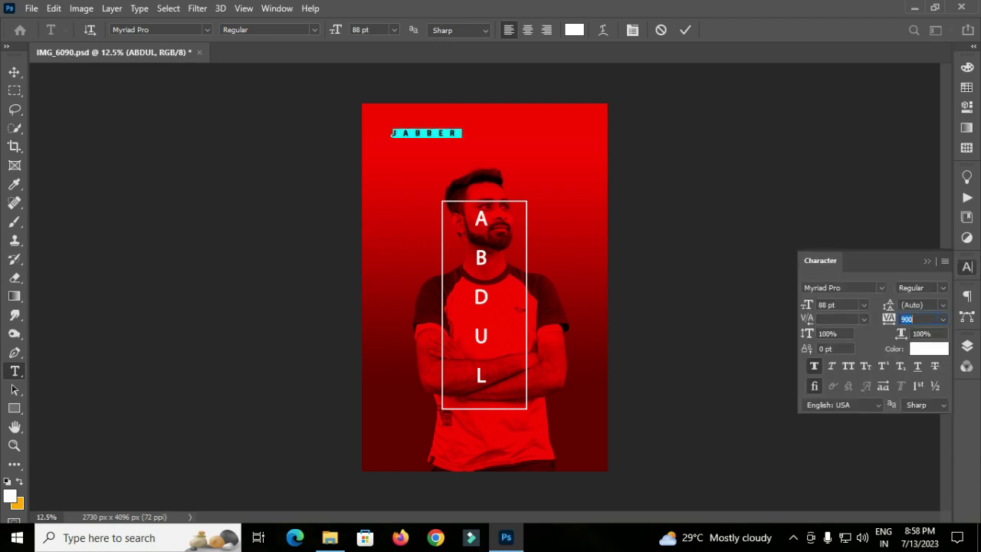
{"action": "key", "text": "ctrl+shift+b"}
{"action": "key", "text": "ctrl+t"}
{"action": "left_click_drag", "start_coordinate": [392, 134], "coordinate": [450, 315]}
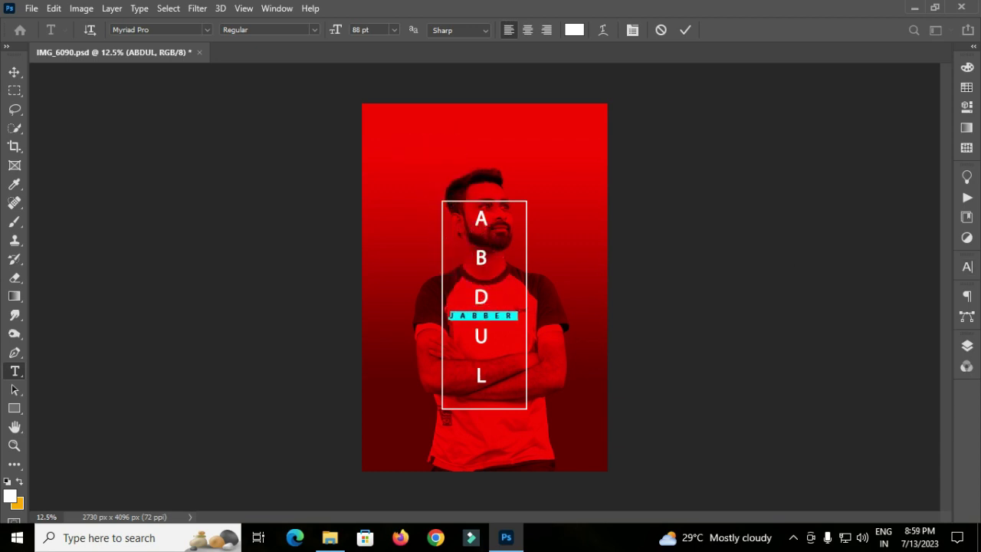
{"action": "left_click", "coordinate": [685, 29]}
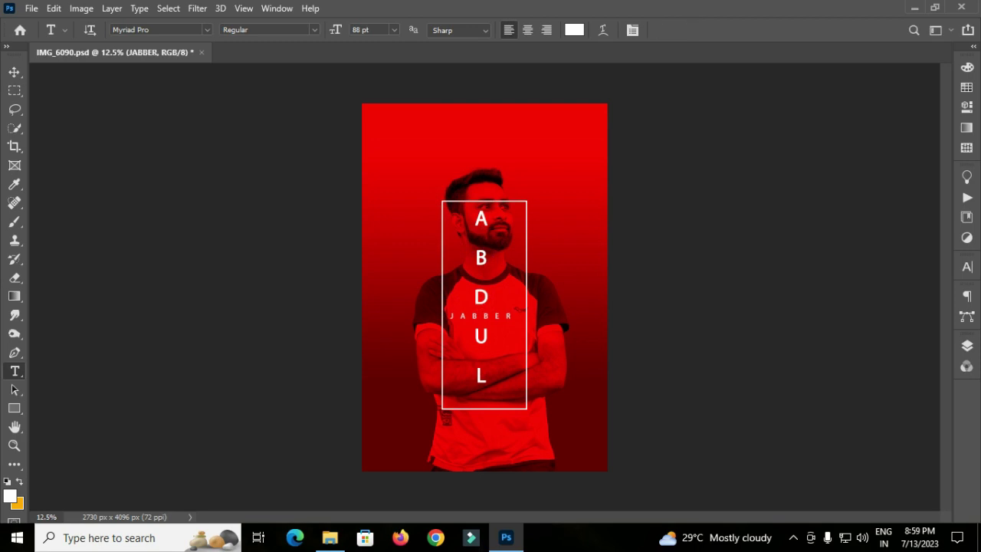
On a new layer, type the first name in Dune Rise font and select it
{"action": "left_click", "coordinate": [967, 345]}
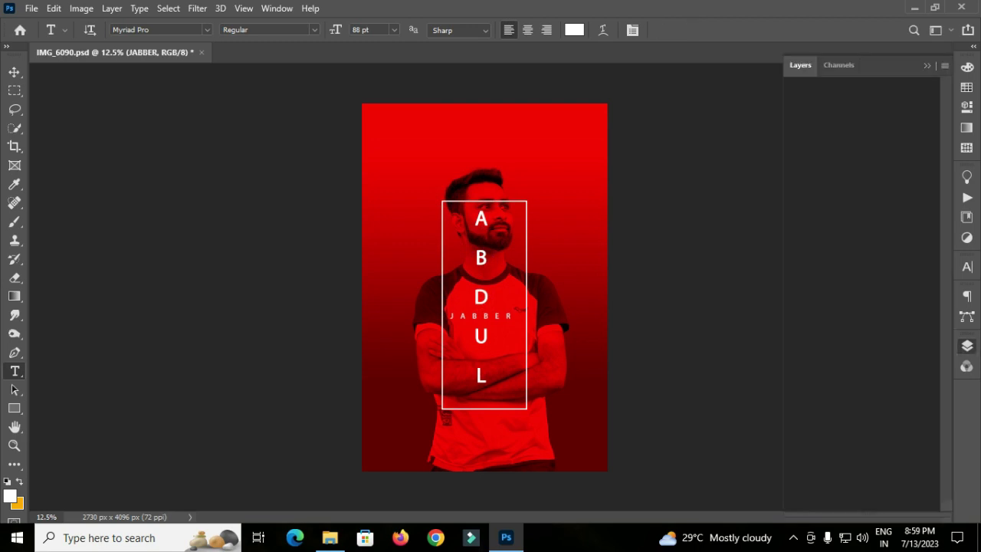
{"action": "left_click", "coordinate": [909, 502]}
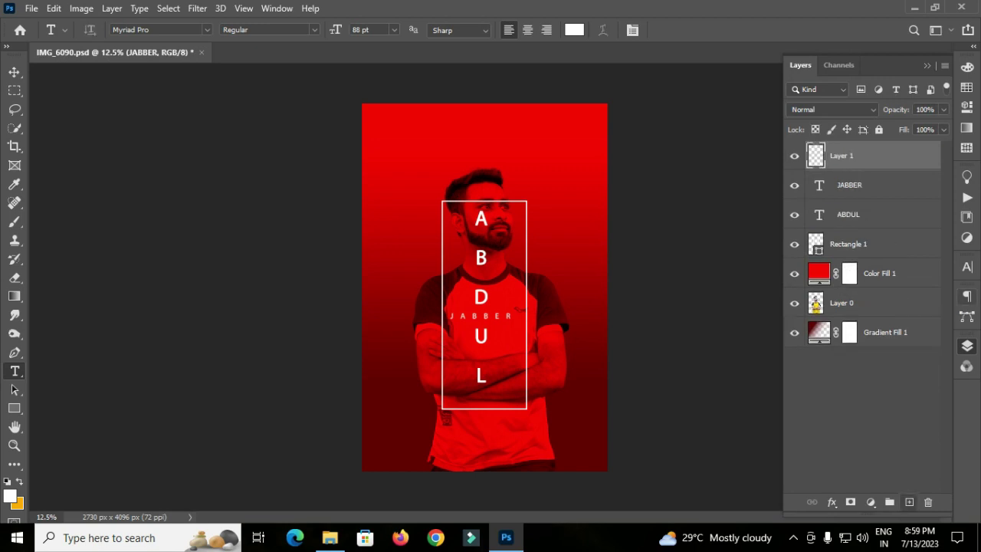
{"action": "left_click", "coordinate": [206, 29]}
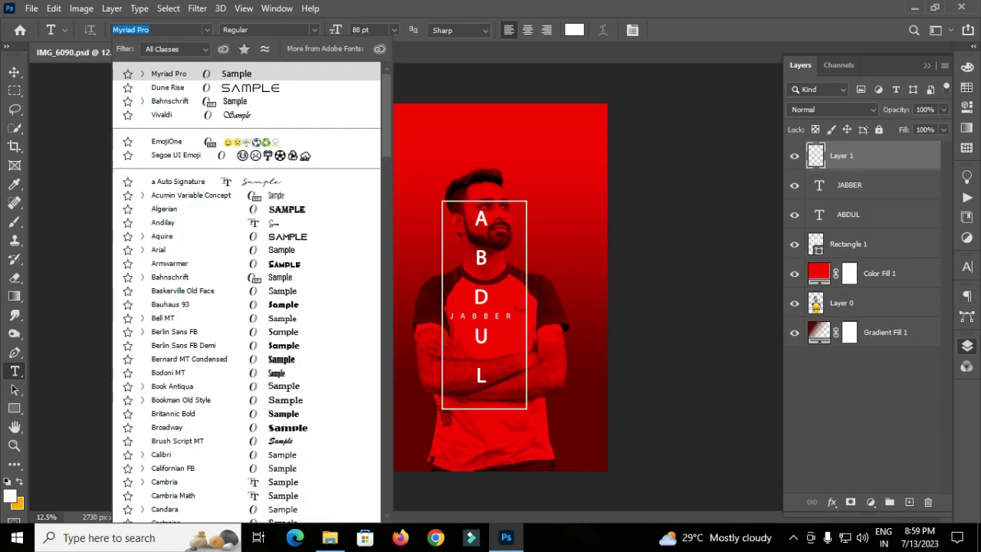
{"action": "key", "text": "Down"}
{"action": "key", "text": "Return"}
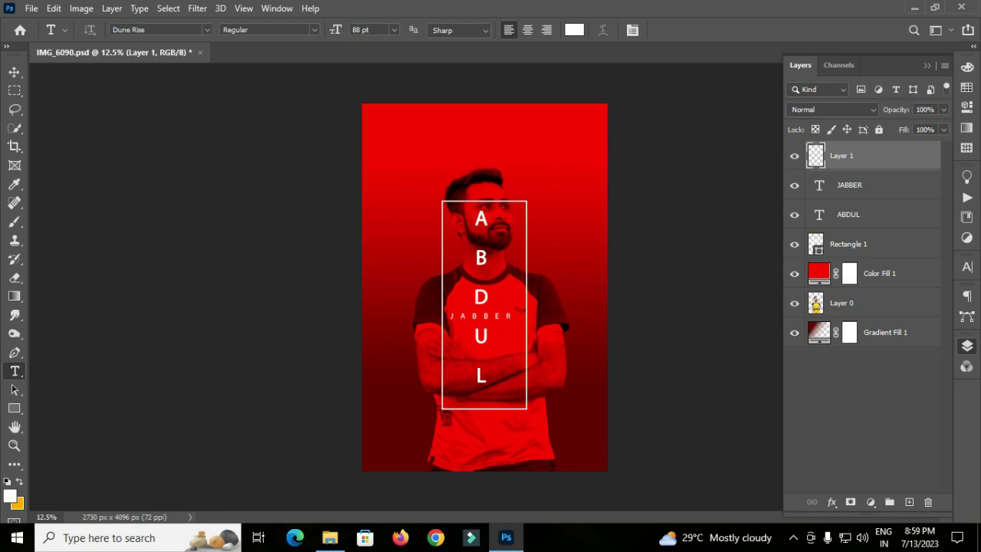
{"action": "left_click", "coordinate": [386, 129]}
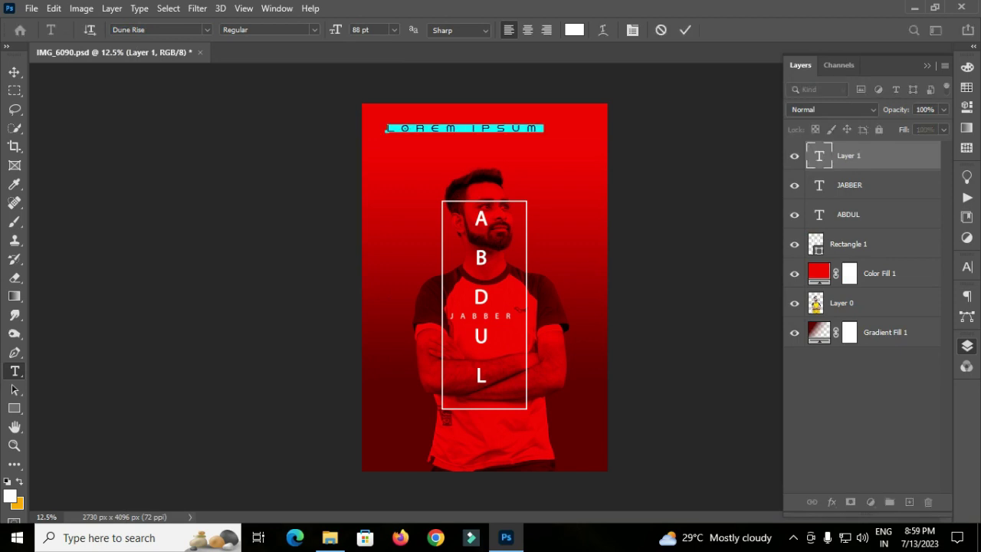
{"action": "type", "text": "ABDUL"}
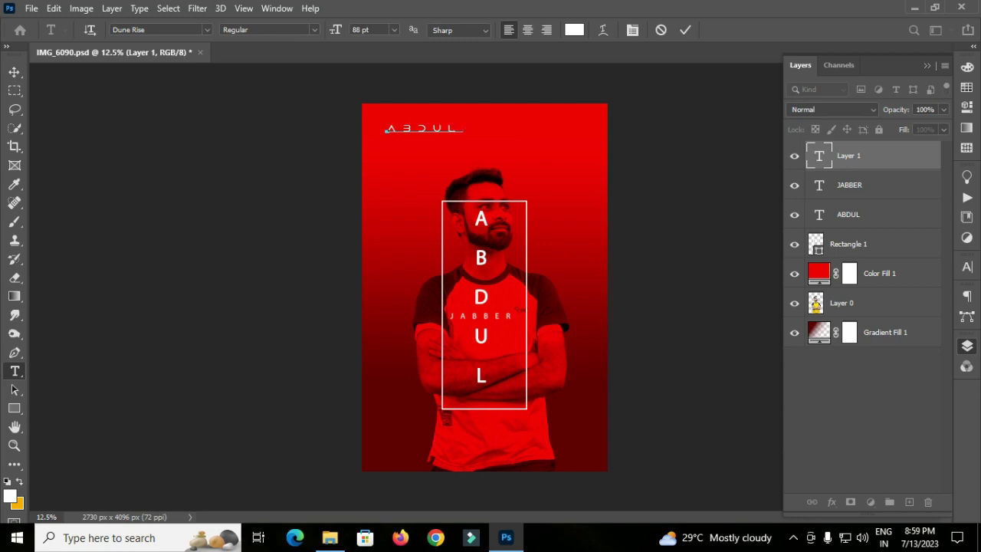
{"action": "left_click_drag", "start_coordinate": [463, 129], "coordinate": [385, 129]}
Set the label to tracking 200 and 65 pt, move it beside the face, and commit
{"action": "left_click", "coordinate": [967, 267]}
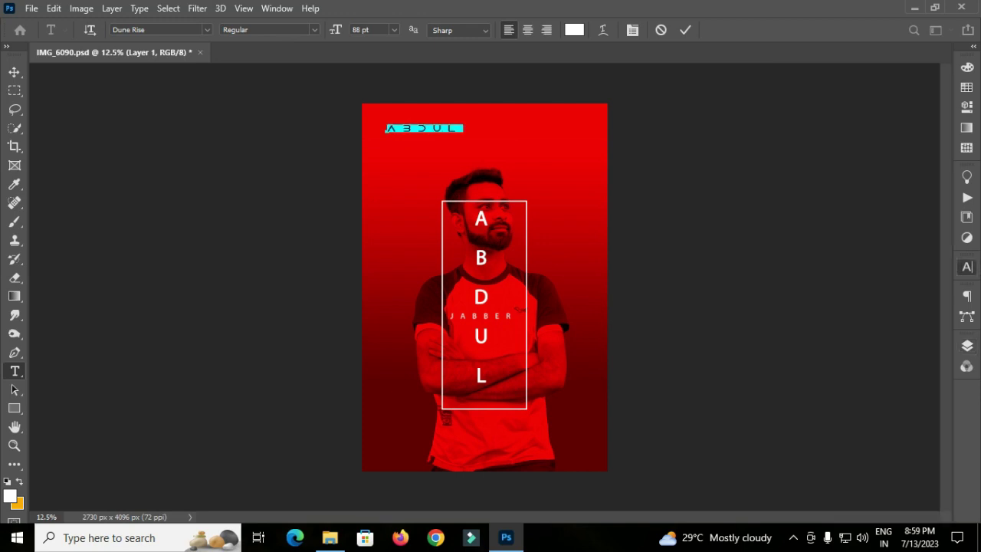
{"action": "type", "text": "0"}
{"action": "key", "text": "Return"}
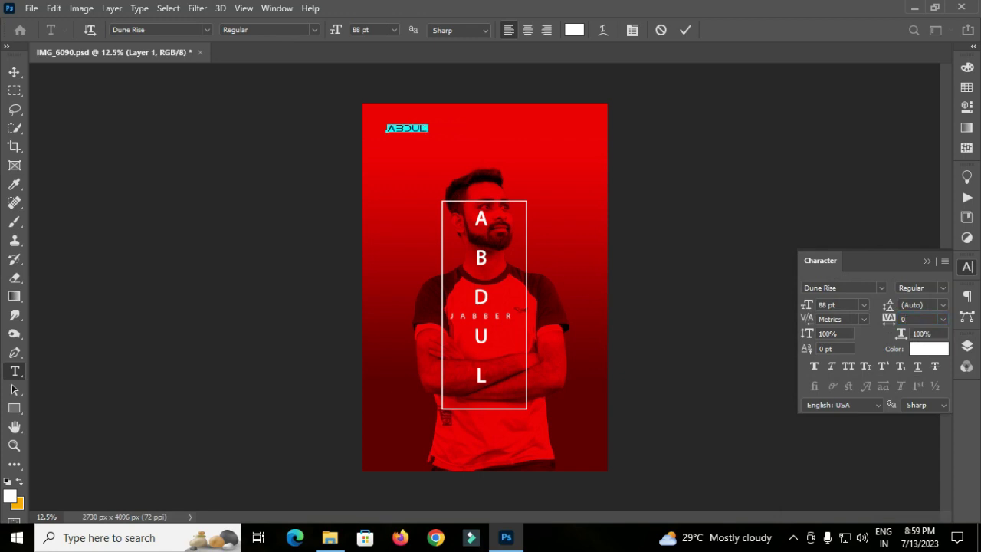
{"action": "type", "text": "200"}
{"action": "key", "text": "Return"}
{"action": "type", "text": "65"}
{"action": "key", "text": "Return"}
{"action": "mouse_move", "coordinate": [404, 129]}
{"action": "left_mouse_down"}
{"action": "mouse_move", "coordinate": [392, 223]}
{"action": "mouse_move", "coordinate": [399, 215]}
{"action": "left_mouse_up"}
{"action": "left_click", "coordinate": [685, 29]}
{"action": "left_click", "coordinate": [967, 346]}
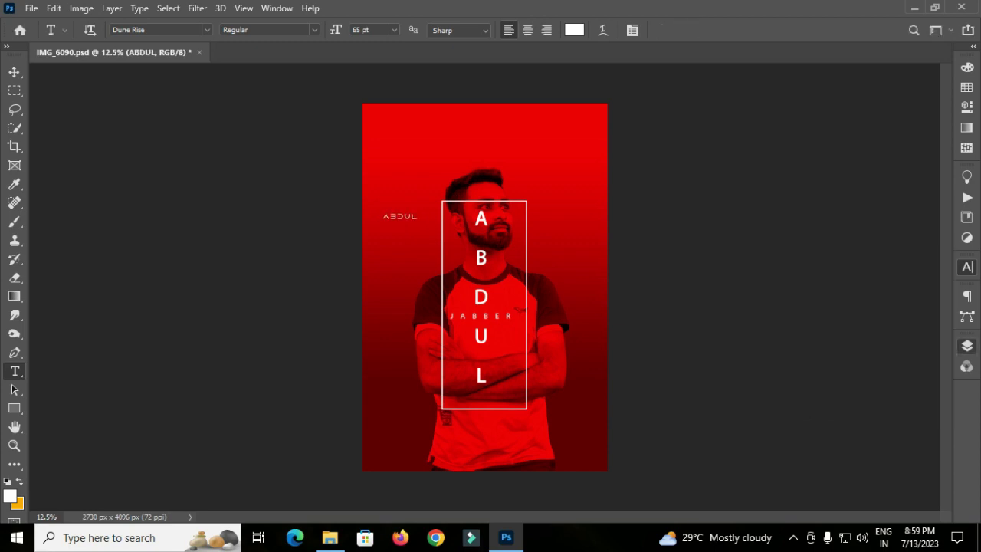
Duplicate the small ABDUL label twice, stacking the copies just beneath the original
{"action": "key", "text": "v"}
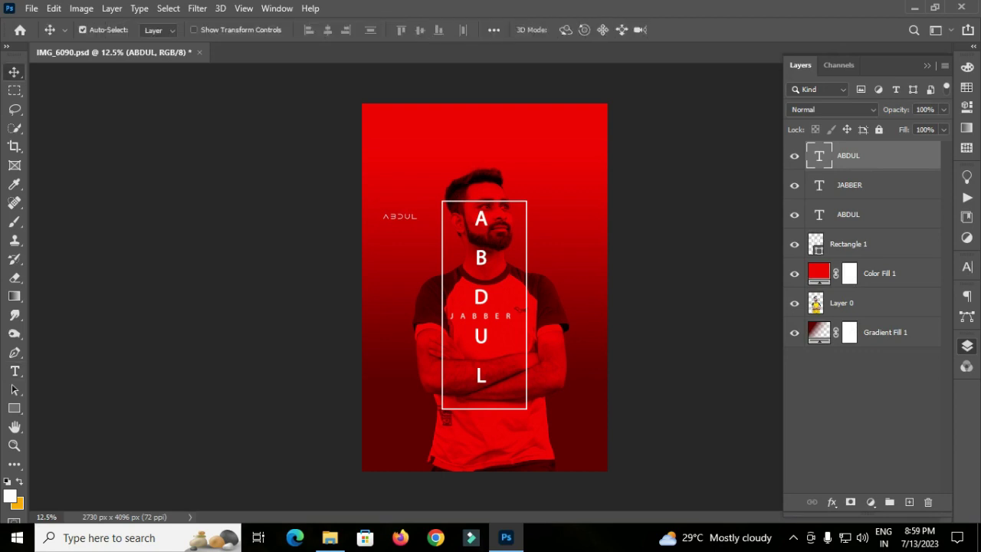
{"action": "key", "text": "ctrl+j"}
{"action": "key", "text": "shift+Down"}
{"action": "key", "text": "shift+Down"}
{"action": "key", "text": "shift+Down"}
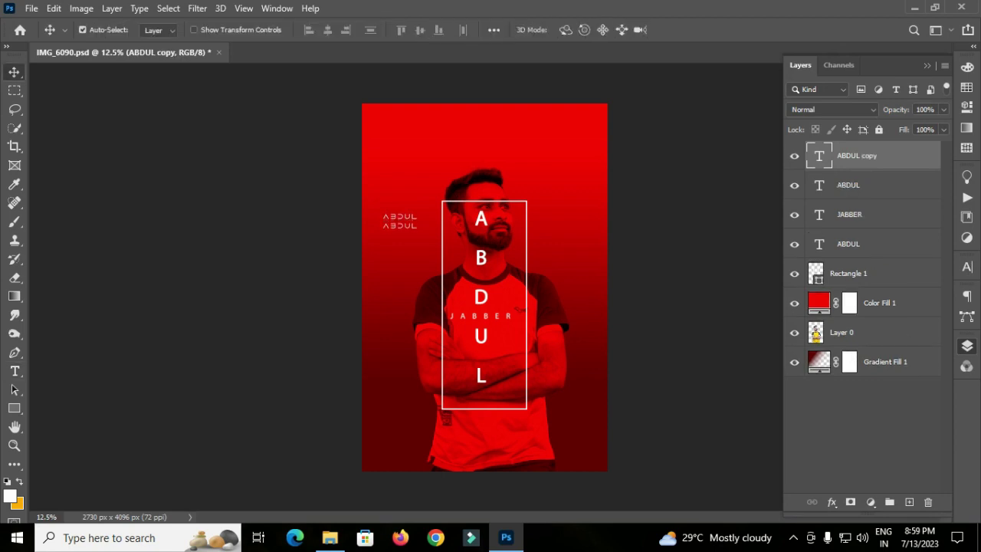
{"action": "key", "text": "ctrl+j"}
{"action": "key", "text": "shift+Down"}
{"action": "key", "text": "shift+Down"}
{"action": "key", "text": "shift+Down"}
{"action": "key", "text": "shift+Down"}
{"action": "key", "text": "shift+Down"}
{"action": "key", "text": "shift+Down"}
{"action": "key", "text": "shift+Down"}
{"action": "key", "text": "shift+Down"}
{"action": "key", "text": "shift+Down"}
{"action": "key", "text": "shift+Up"}
{"action": "key", "text": "shift+Up"}
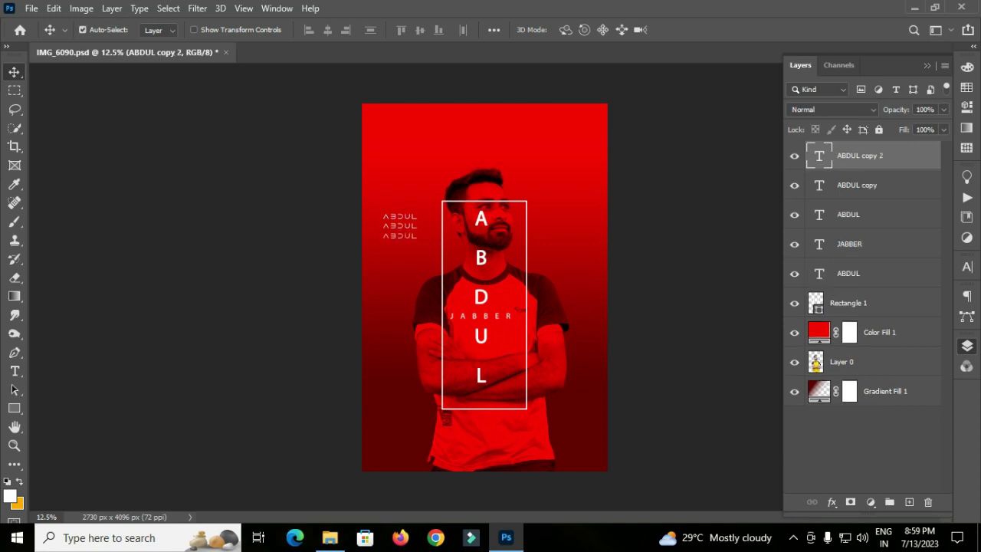
{"action": "key", "text": "shift+Up"}
{"action": "key", "text": "shift+Up"}
Make a fourth ABDUL copy and move it to the poster's bottom-right corner
{"action": "key", "text": "ctrl"}
{"action": "key", "text": "ctrl+t"}
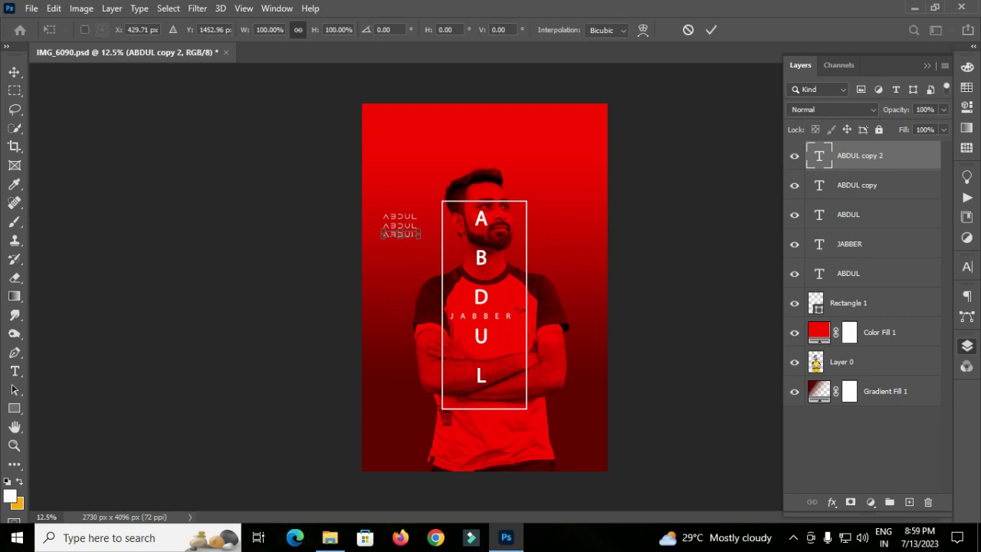
{"action": "key", "text": "Return"}
{"action": "key", "text": "ctrl"}
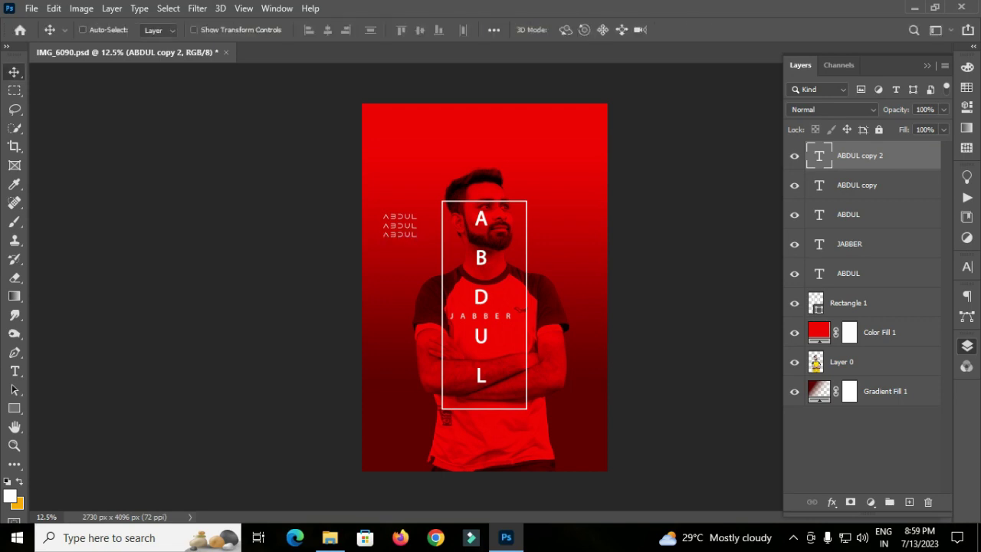
{"action": "key", "text": "ctrl+j"}
{"action": "key", "text": "ctrl+t"}
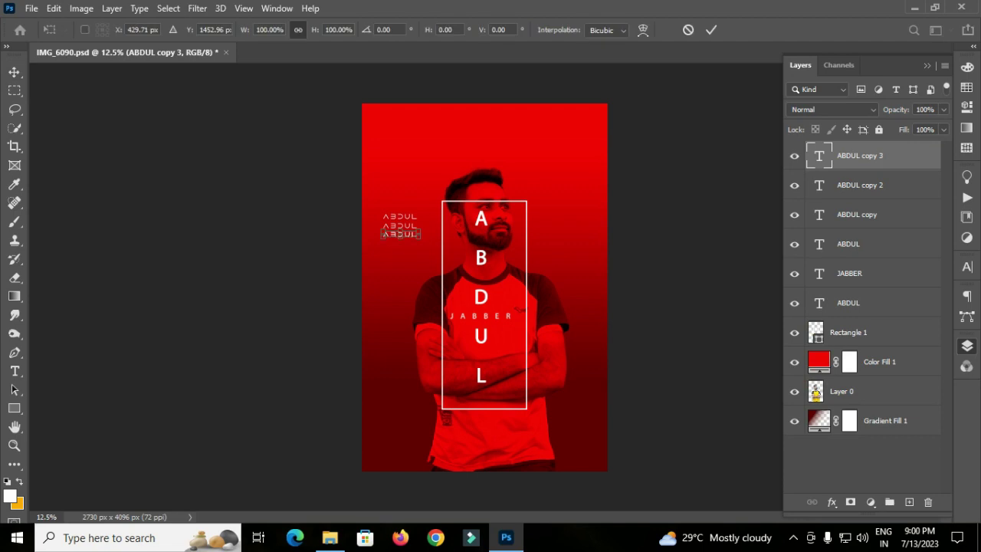
{"action": "key", "text": "Return"}
{"action": "key", "text": "shift+Down"}
{"action": "key", "text": "shift+Down"}
{"action": "key", "text": "shift+Down"}
{"action": "key", "text": "shift+Down"}
{"action": "key", "text": "shift+Down"}
{"action": "key", "text": "shift+Down"}
{"action": "key", "text": "shift+Down"}
{"action": "key", "text": "shift+Down"}
{"action": "key", "text": "shift+Down"}
{"action": "mouse_move", "coordinate": [400, 249]}
{"action": "left_mouse_down"}
{"action": "mouse_move", "coordinate": [587, 450]}
{"action": "mouse_move", "coordinate": [578, 450]}
{"action": "left_mouse_up"}
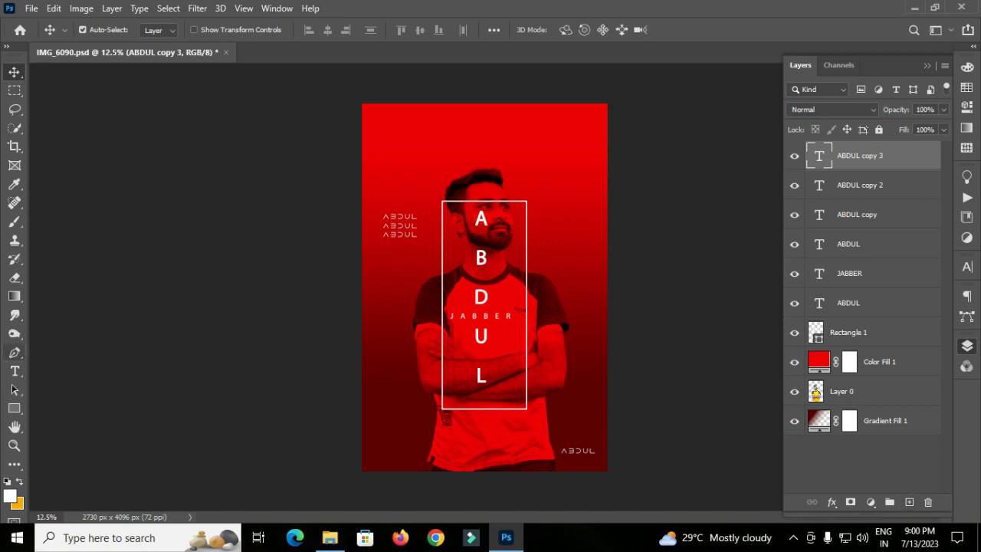
Set the type font to Myriad Pro and add PHOTOSHOP across the poster's top centre
{"action": "left_click", "coordinate": [15, 371]}
{"action": "left_click", "coordinate": [206, 29]}
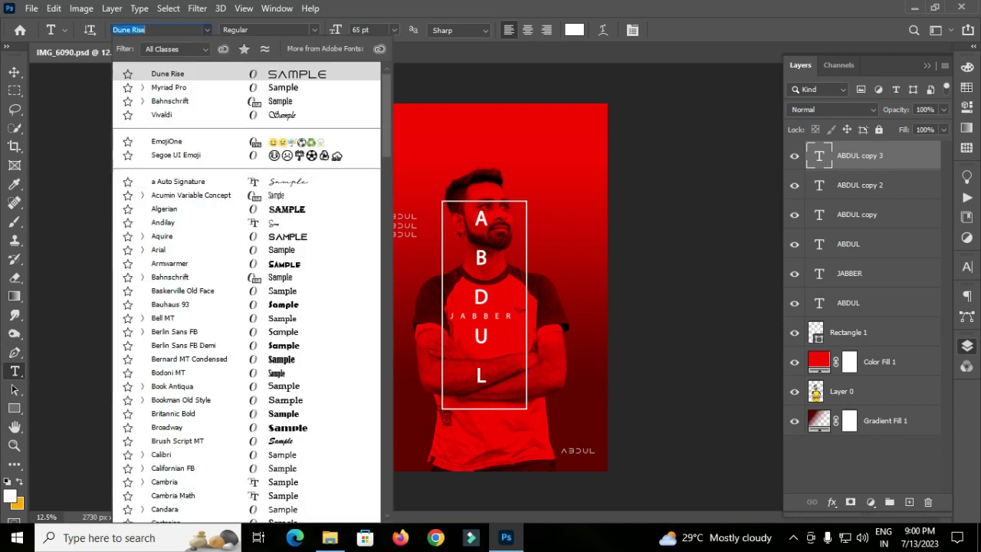
{"action": "key", "text": "Down"}
{"action": "key", "text": "Return"}
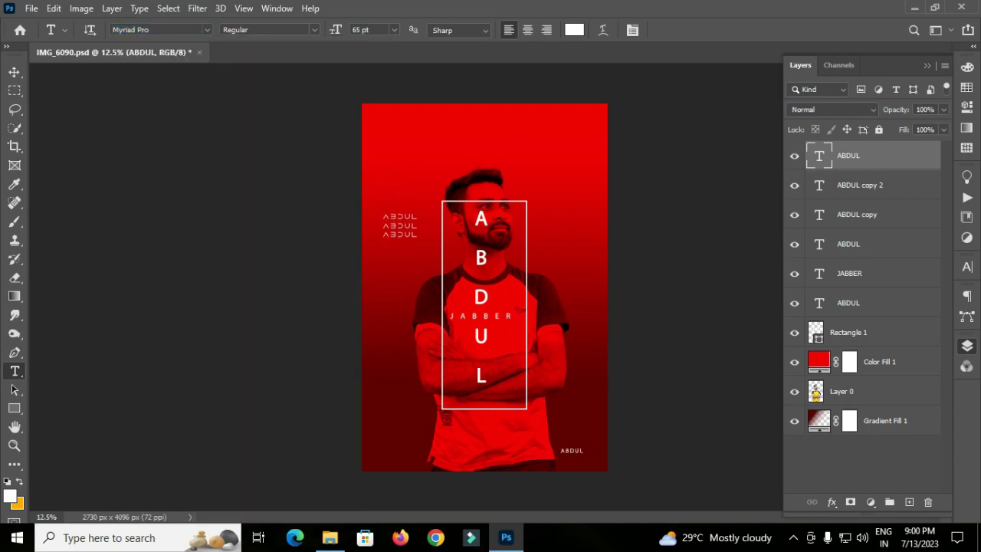
{"action": "left_click", "coordinate": [409, 134]}
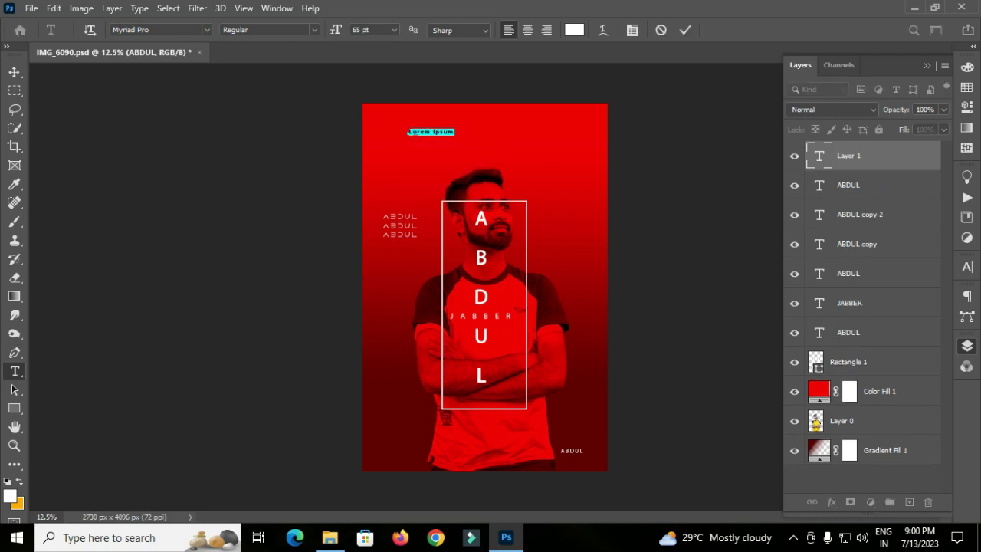
{"action": "type", "text": "PHOTO"}
{"action": "type", "text": "SHOP"}
{"action": "left_click_drag", "start_coordinate": [409, 132], "coordinate": [470, 113]}
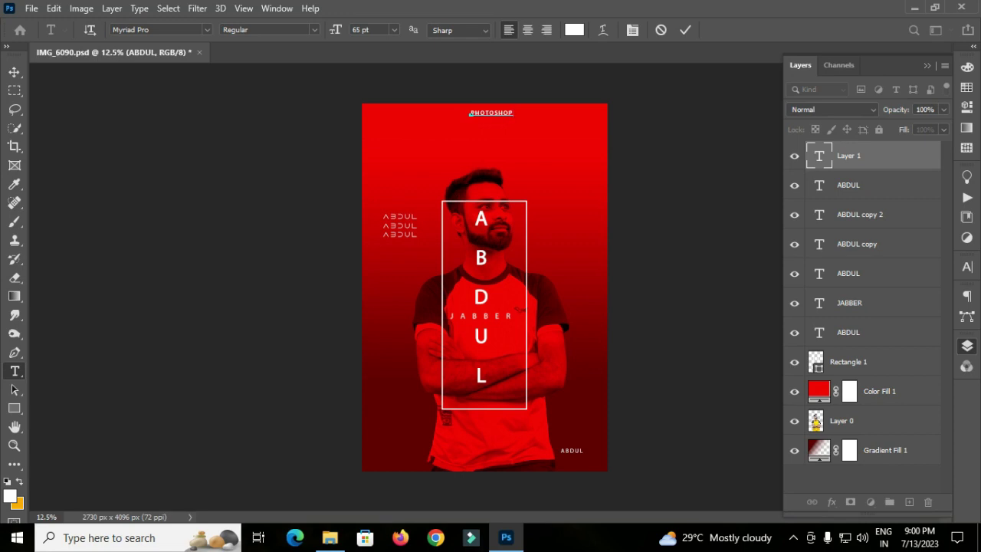
{"action": "left_click", "coordinate": [685, 29]}
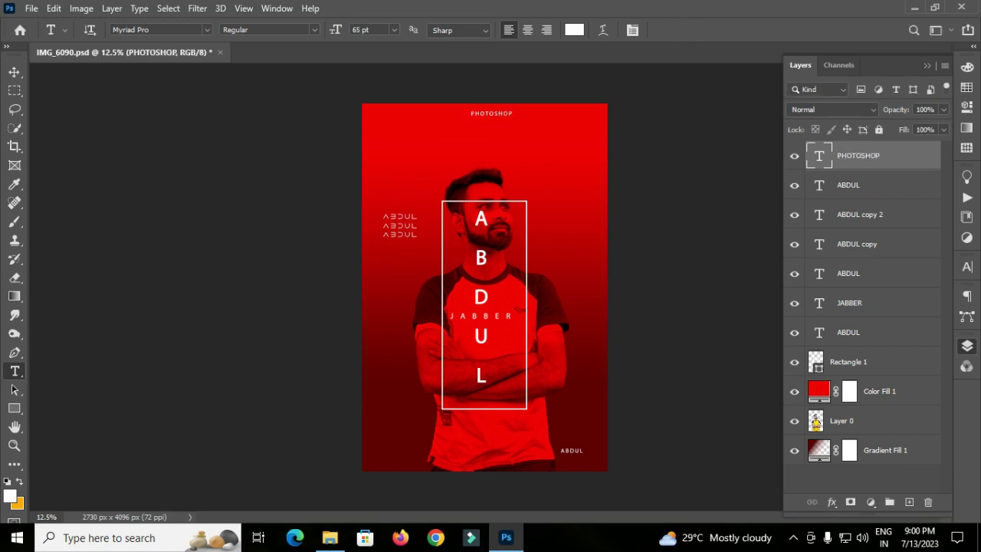
Add PHOTO EDITING text and place it at the poster's lower left
{"action": "left_click", "coordinate": [393, 299]}
{"action": "type", "text": "PHOTO EDITING"}
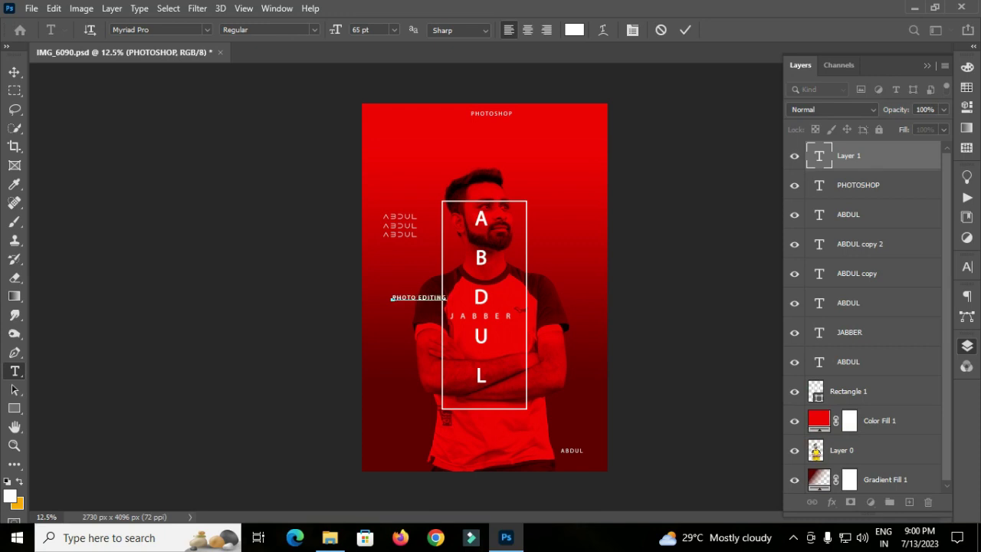
{"action": "left_click_drag", "start_coordinate": [392, 298], "coordinate": [378, 411]}
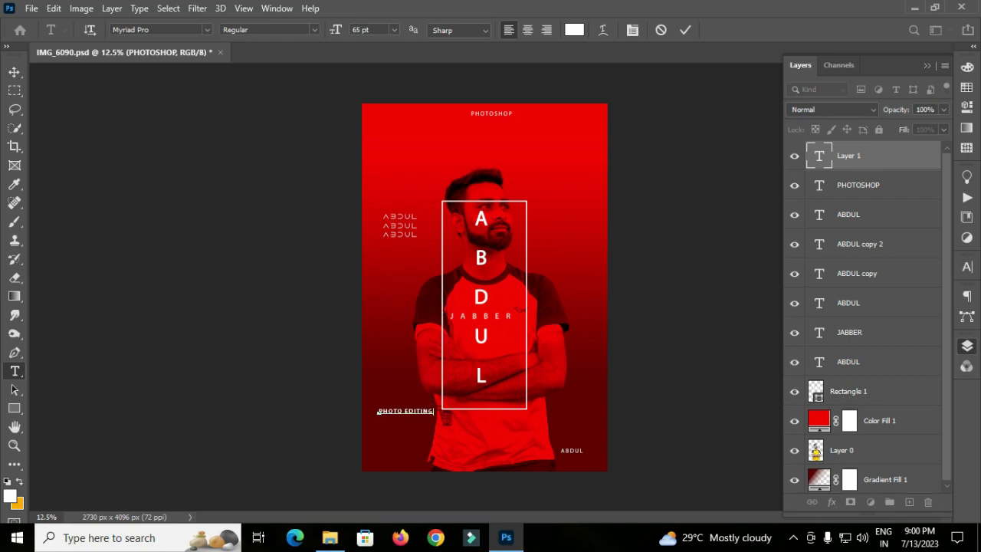
{"action": "left_click", "coordinate": [685, 29]}
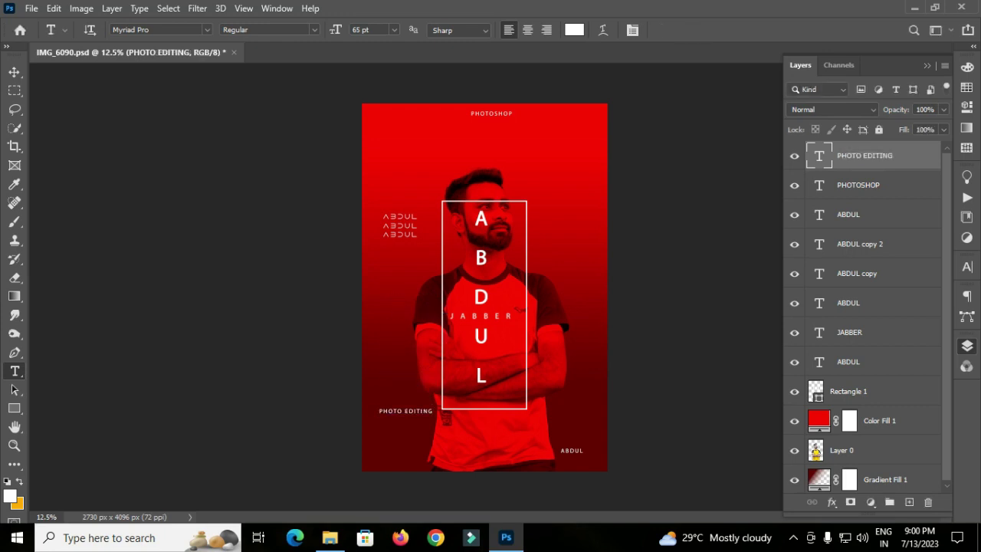
{"action": "left_click", "coordinate": [398, 156]}
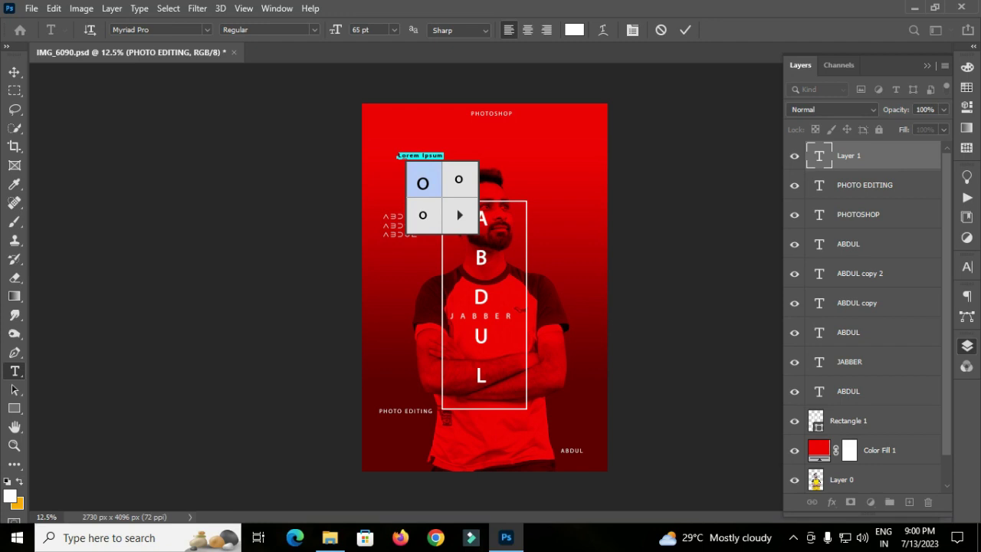
Replace the placeholder with DL CREATIVE and position it just below PHOTO EDITING
{"action": "left_click", "coordinate": [457, 209]}
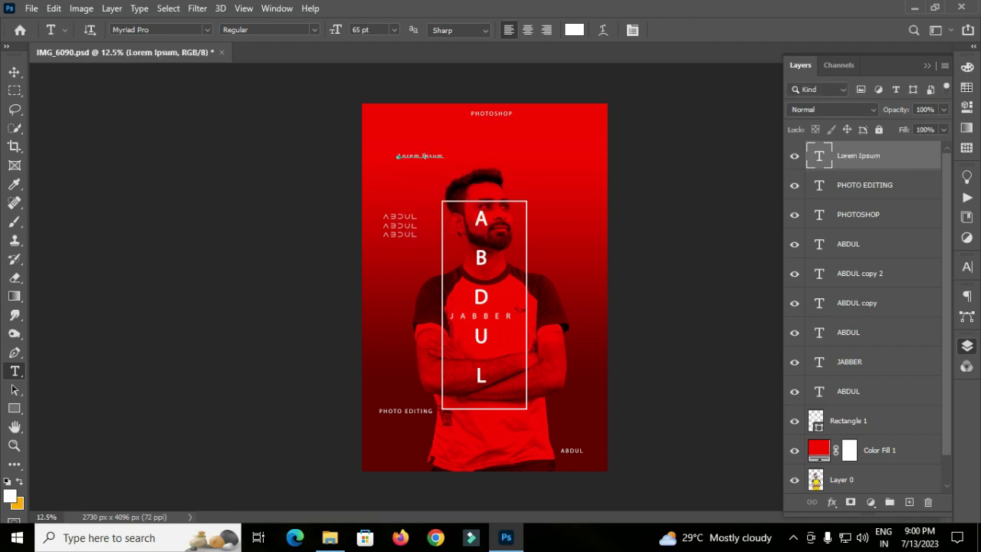
{"action": "left_click_drag", "start_coordinate": [444, 156], "coordinate": [397, 155]}
{"action": "type", "text": "AL CREATIVE"}
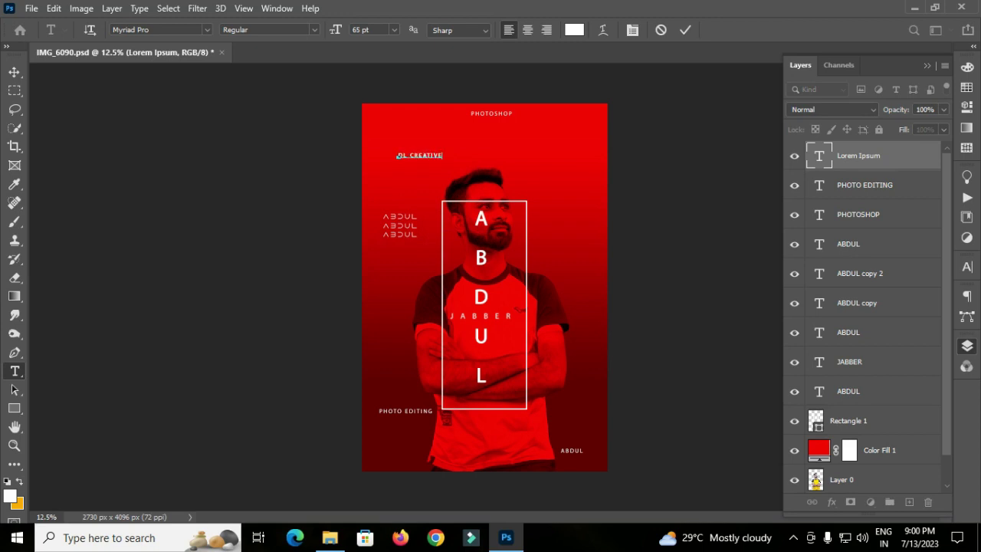
{"action": "left_click_drag", "start_coordinate": [397, 155], "coordinate": [380, 416]}
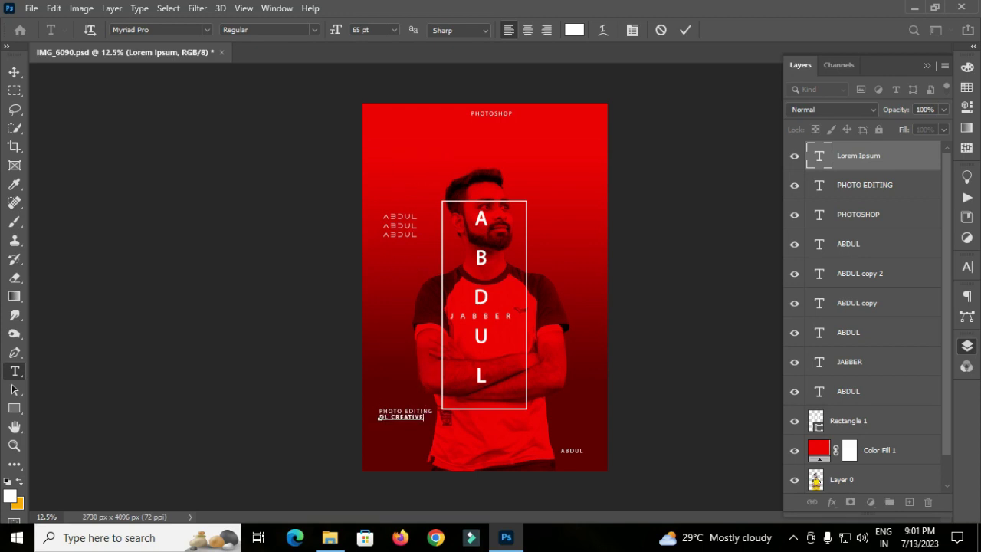
{"action": "left_click_drag", "start_coordinate": [380, 416], "coordinate": [379, 419]}
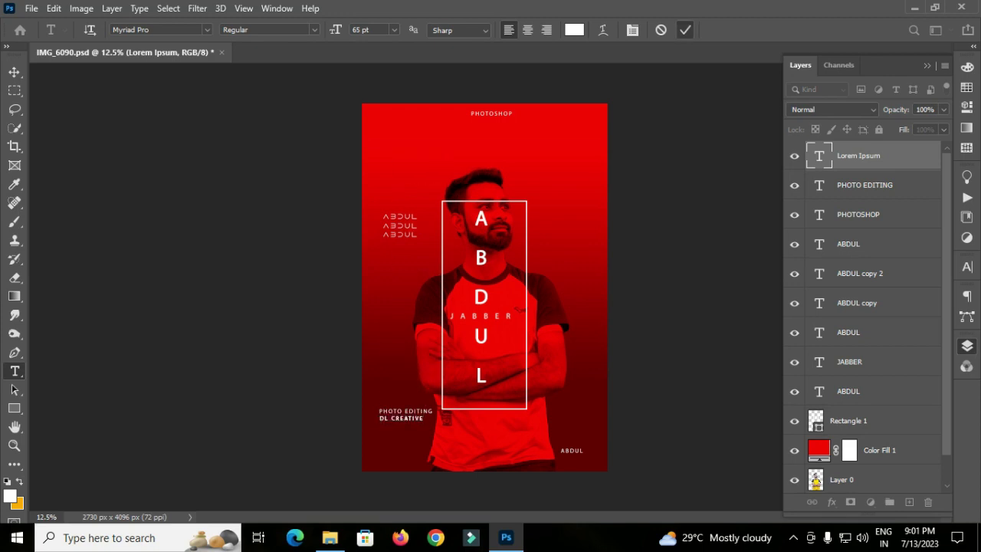
{"action": "left_click", "coordinate": [685, 30]}
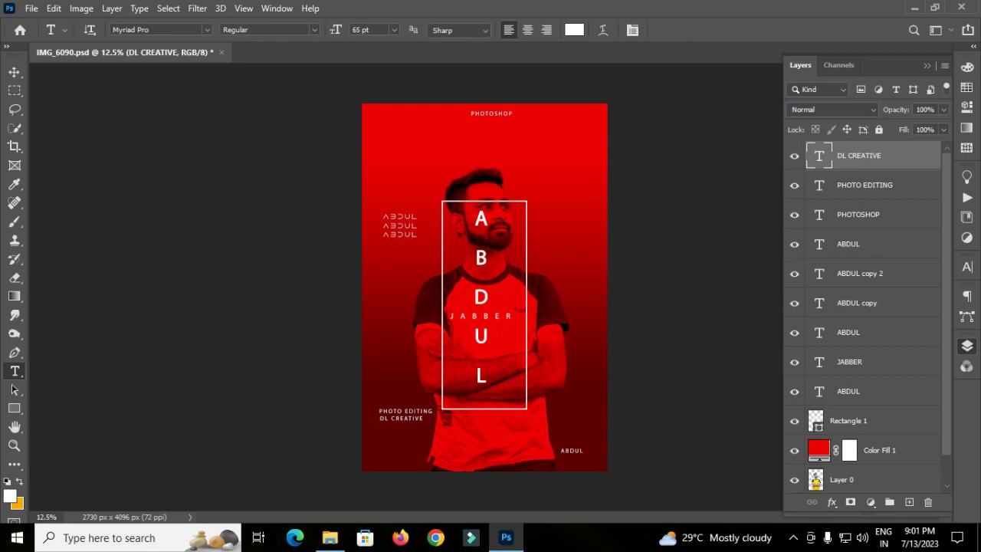
Set PHOTO EDITING and DL CREATIVE to 50% opacity and hide the Layers panel
{"action": "left_click", "coordinate": [864, 184], "text": "shift"}
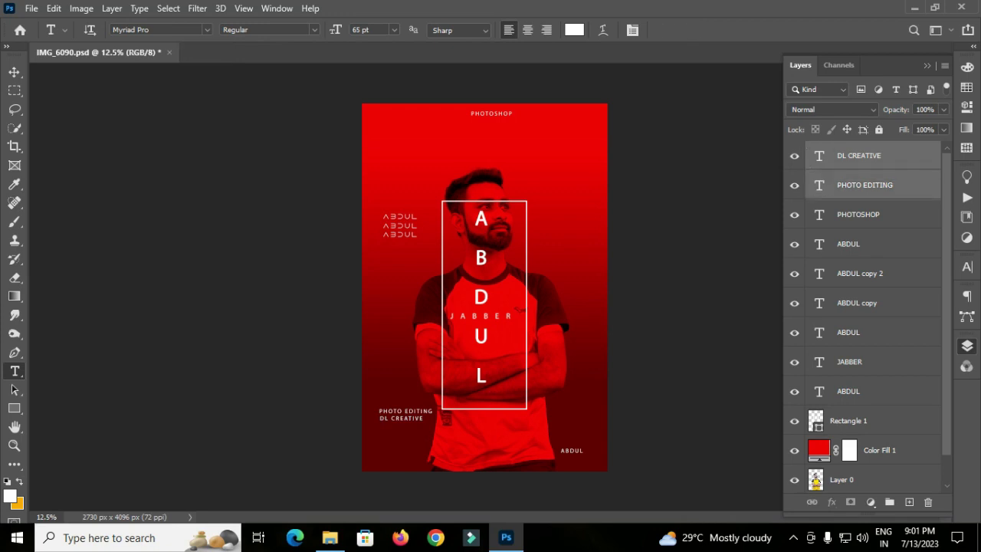
{"action": "type", "text": "9357"}
{"action": "key", "text": "Return"}
{"action": "key", "text": "Up"}
{"action": "key", "text": "Up"}
{"action": "key", "text": "Up"}
{"action": "key", "text": "Up"}
{"action": "key", "text": "Up"}
{"action": "key", "text": "Up"}
{"action": "key", "text": "Up"}
{"action": "key", "text": "Up"}
{"action": "key", "text": "Up"}
{"action": "key", "text": "Up"}
{"action": "key", "text": "Return"}
{"action": "key", "text": "F7"}
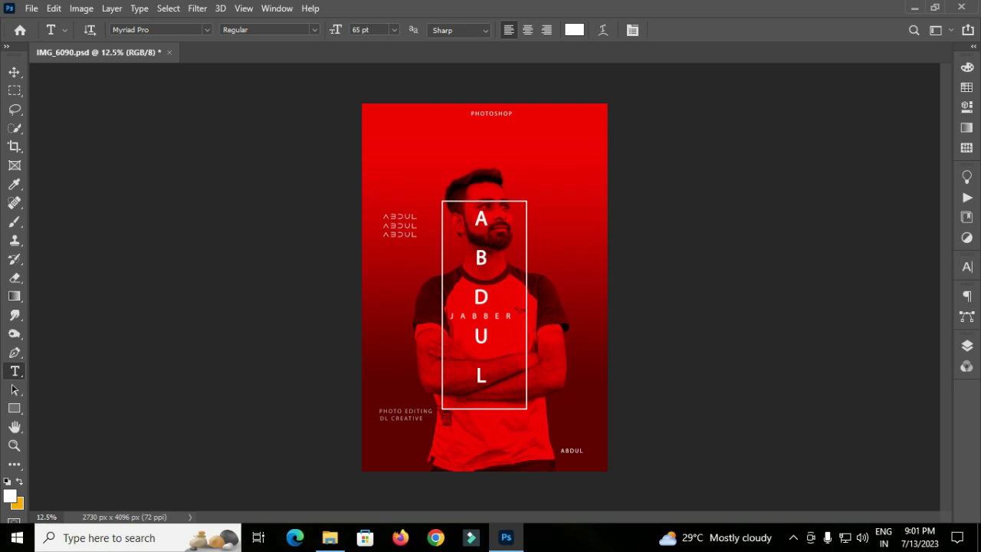
Add ABDUL JABBER text along the bottom centre of the poster
{"action": "left_click", "coordinate": [389, 155]}
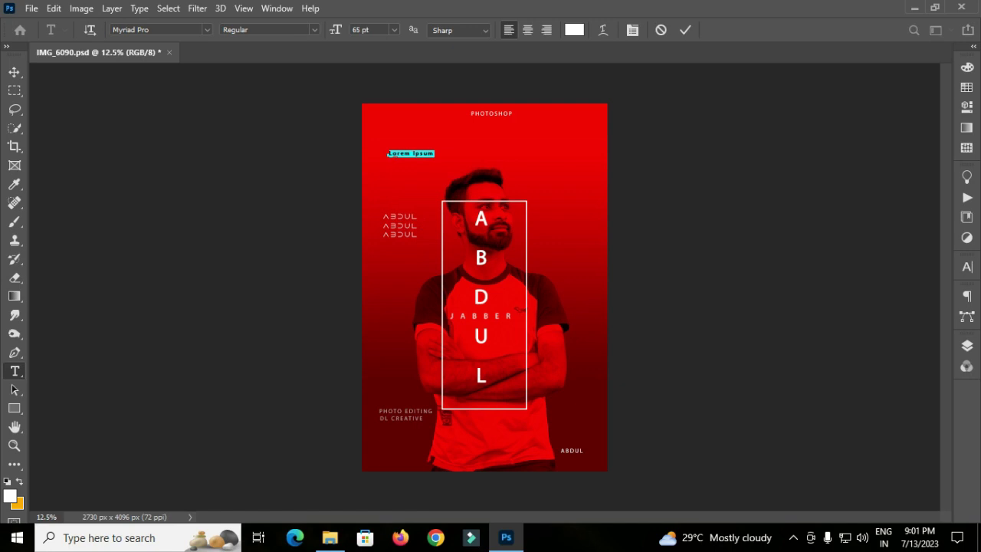
{"action": "type", "text": "ABDUL JA"}
{"action": "type", "text": "BBER"}
{"action": "mouse_move", "coordinate": [414, 153]}
{"action": "left_mouse_down"}
{"action": "mouse_move", "coordinate": [483, 371]}
{"action": "mouse_move", "coordinate": [478, 462]}
{"action": "left_mouse_up"}
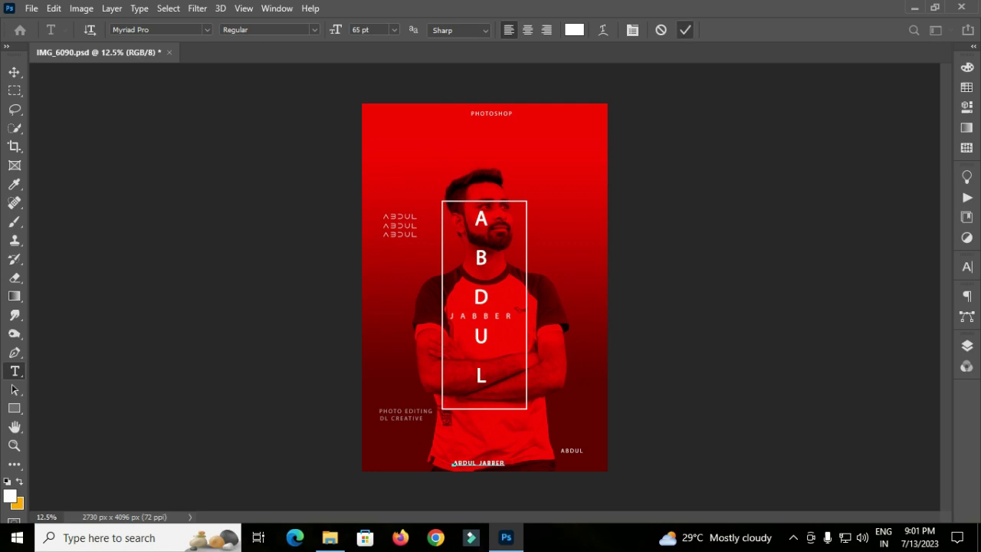
{"action": "left_click", "coordinate": [685, 29]}
Add the date text at the upper right, keeping it in Myriad Pro
{"action": "left_click", "coordinate": [382, 153]}
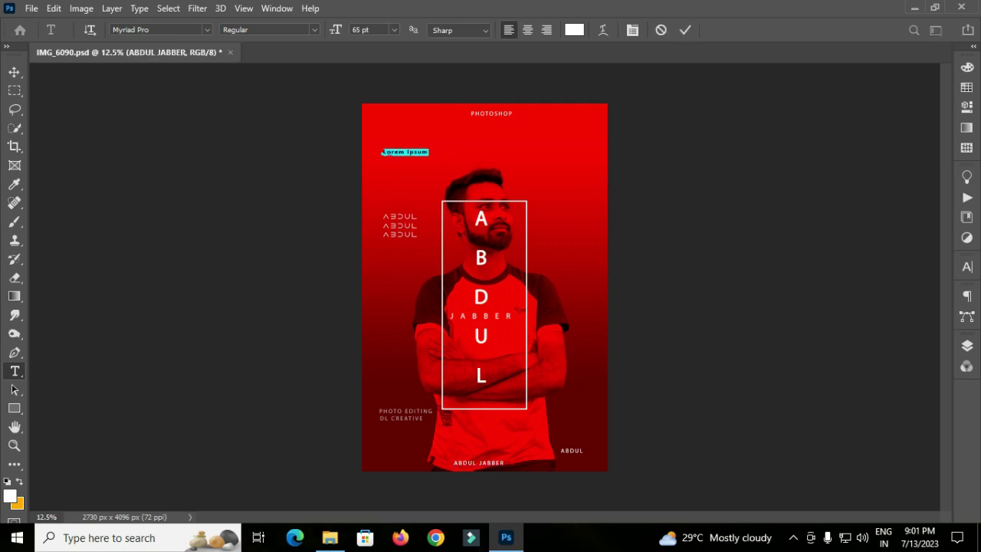
{"action": "type", "text": "2"}
{"action": "type", "text": "3/08"}
{"action": "type", "text": "/1999"}
{"action": "mouse_move", "coordinate": [382, 152]}
{"action": "left_mouse_down"}
{"action": "mouse_move", "coordinate": [536, 119]}
{"action": "mouse_move", "coordinate": [557, 149]}
{"action": "mouse_move", "coordinate": [553, 164]}
{"action": "left_mouse_up"}
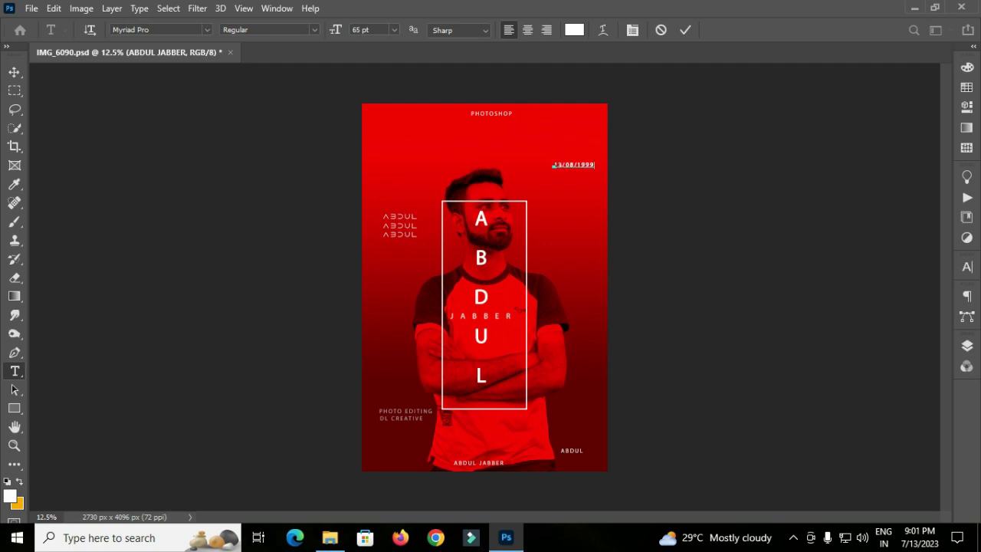
{"action": "key", "text": "ctrl+a"}
{"action": "left_click", "coordinate": [206, 29]}
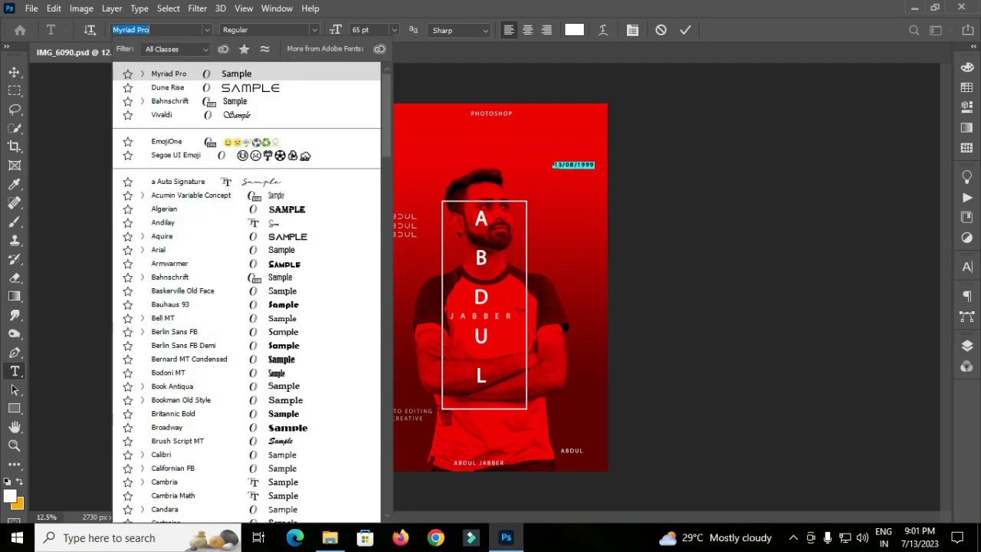
{"action": "key", "text": "Down"}
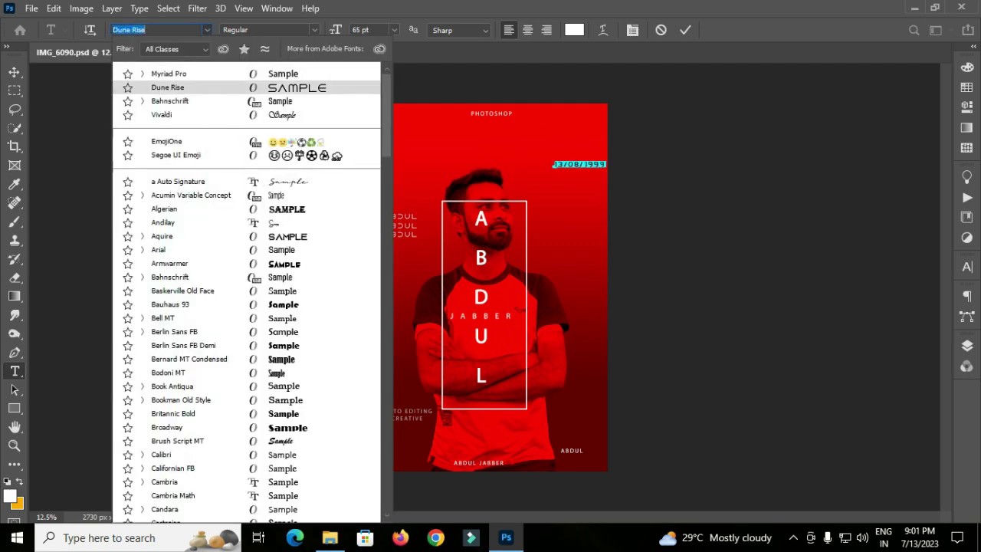
{"action": "key", "text": "Up"}
{"action": "key", "text": "Return"}
{"action": "key", "text": "BackSpace"}
{"action": "key", "text": "ctrl+z"}
{"action": "left_click", "coordinate": [685, 29]}
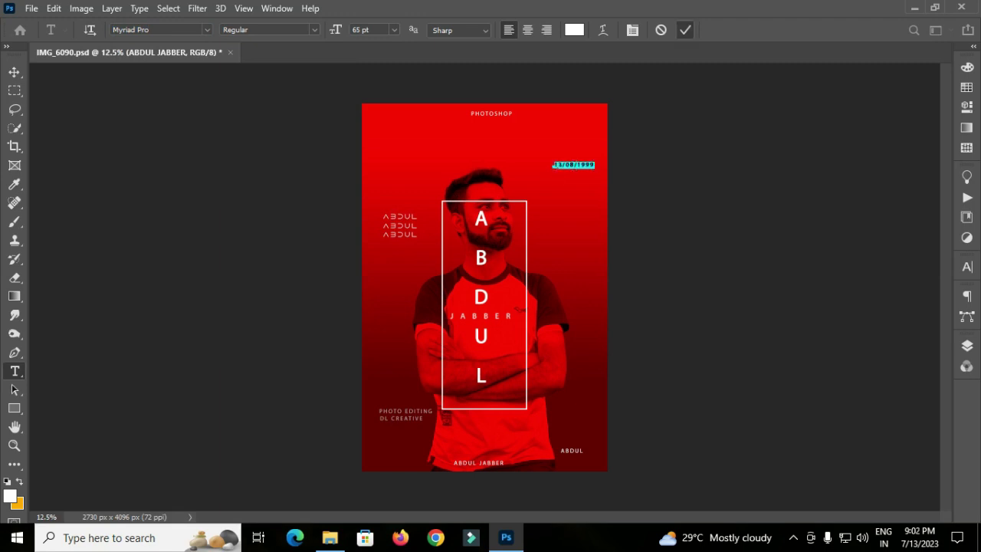
{"action": "left_click", "coordinate": [966, 345]}
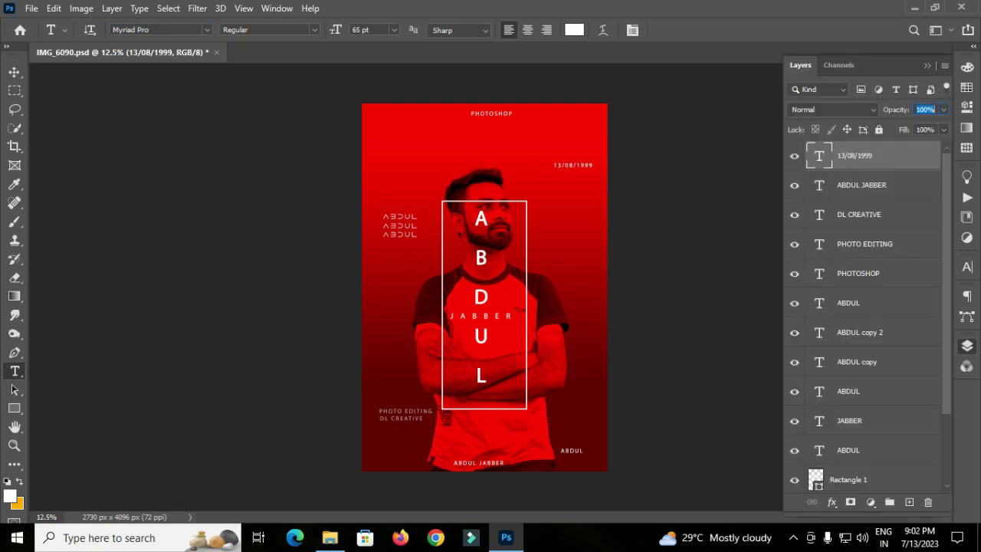
Dim the date layer to 50% opacity
{"action": "type", "text": "50"}
{"action": "key", "text": "Return"}
{"action": "left_click", "coordinate": [966, 345]}
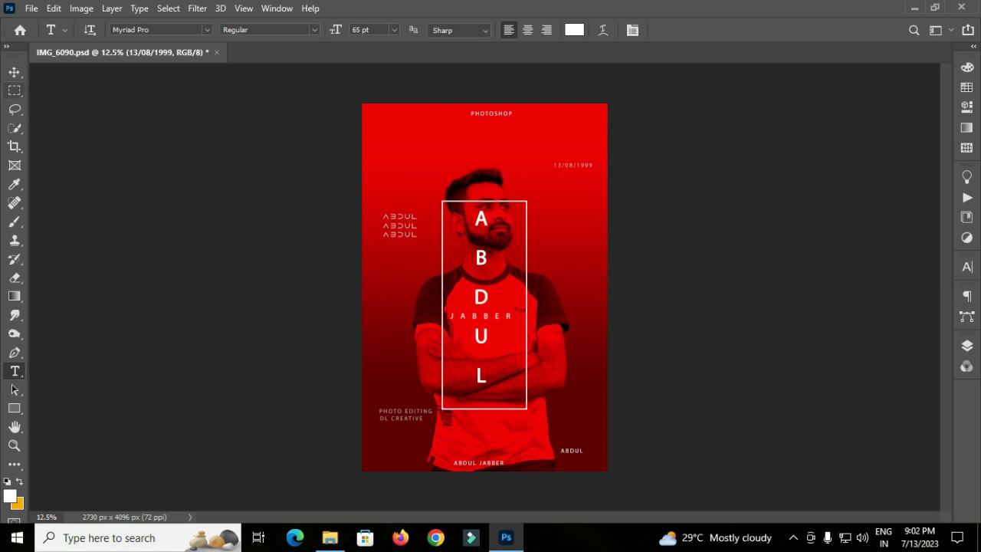
{"action": "left_click", "coordinate": [15, 72]}
{"action": "left_click", "coordinate": [966, 344]}
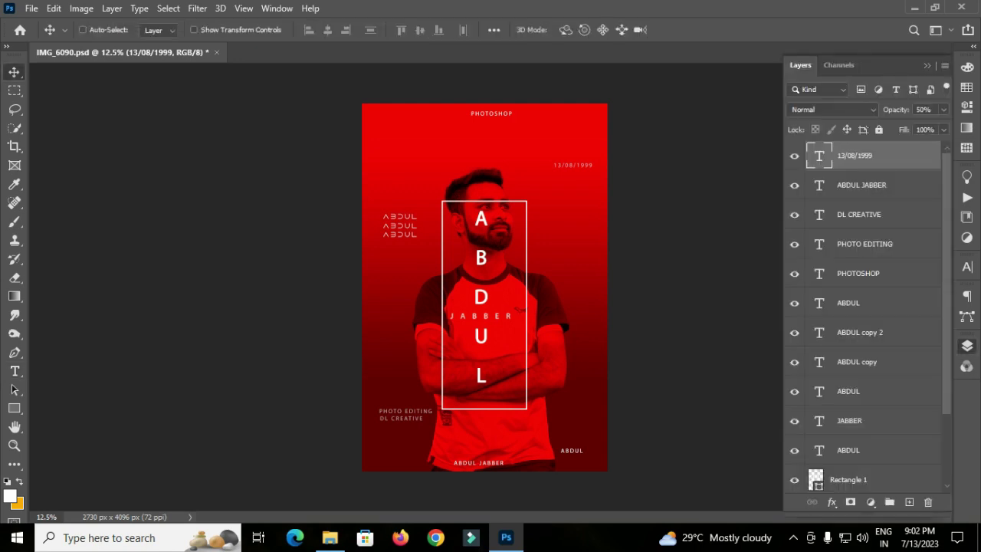
Stamp all visible layers into a new top Layer 1 and zoom in slightly
{"action": "key", "text": "ctrl+shift+alt+e"}
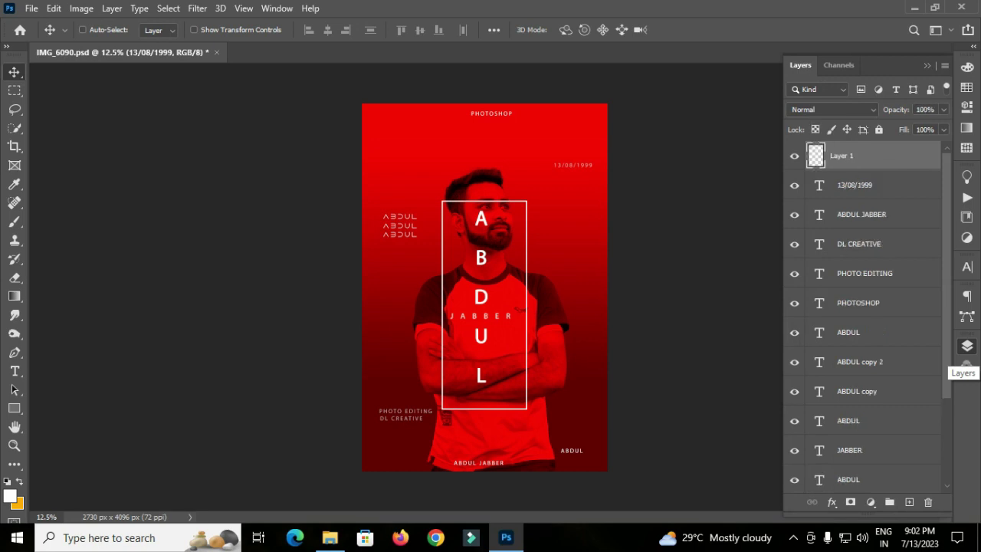
{"action": "left_click", "coordinate": [966, 345]}
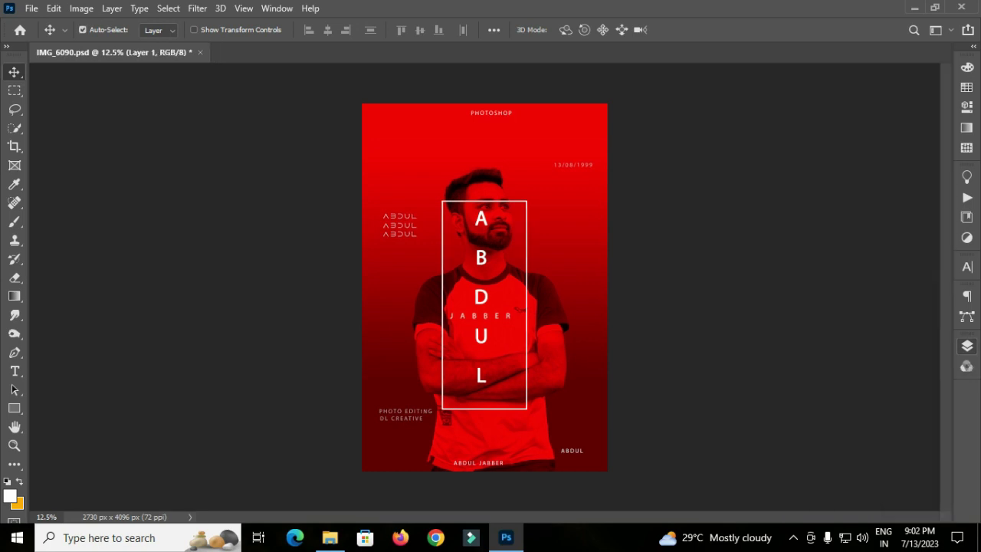
{"action": "key", "text": "z"}
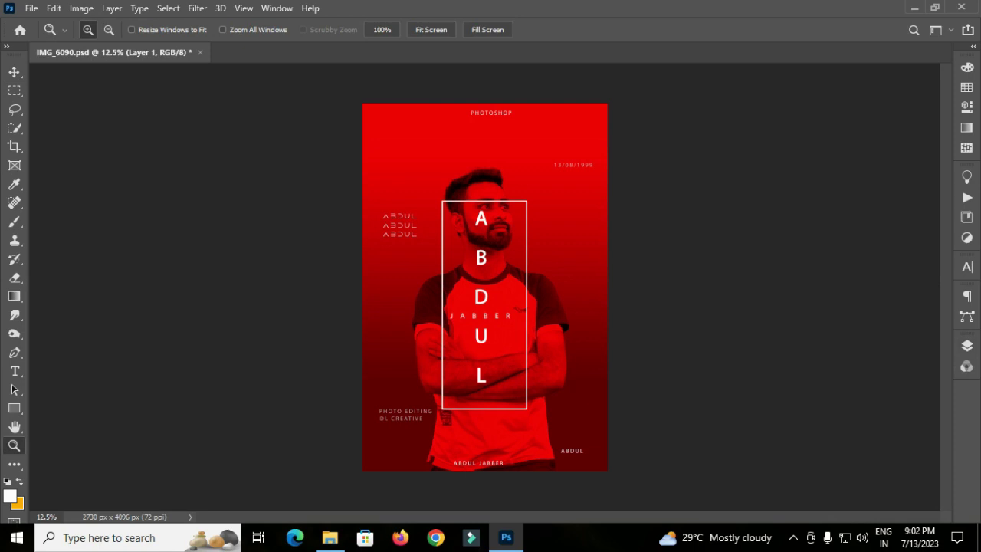
{"action": "scroll", "coordinate": [482, 286], "scroll_direction": "up", "scroll_amount": 2}
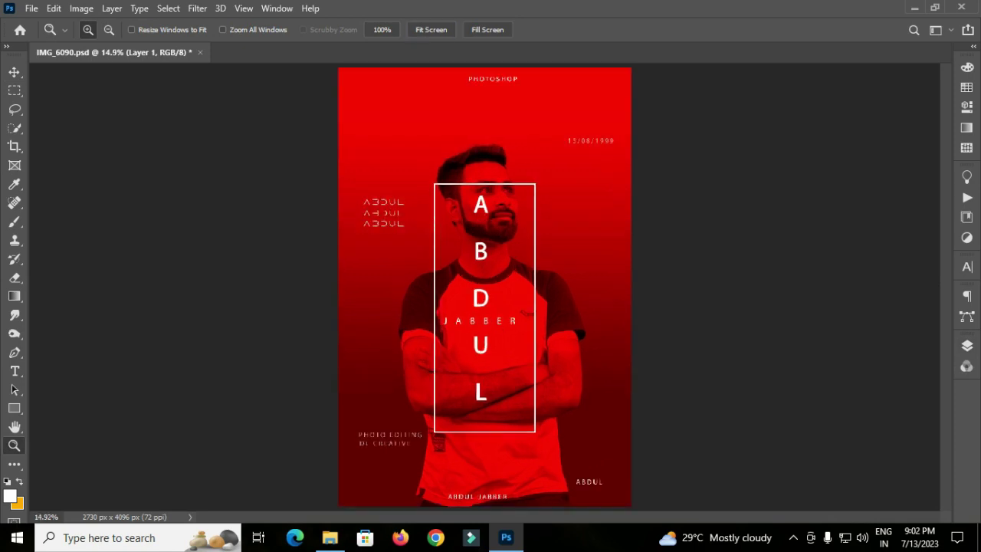
{"action": "key", "text": "v"}
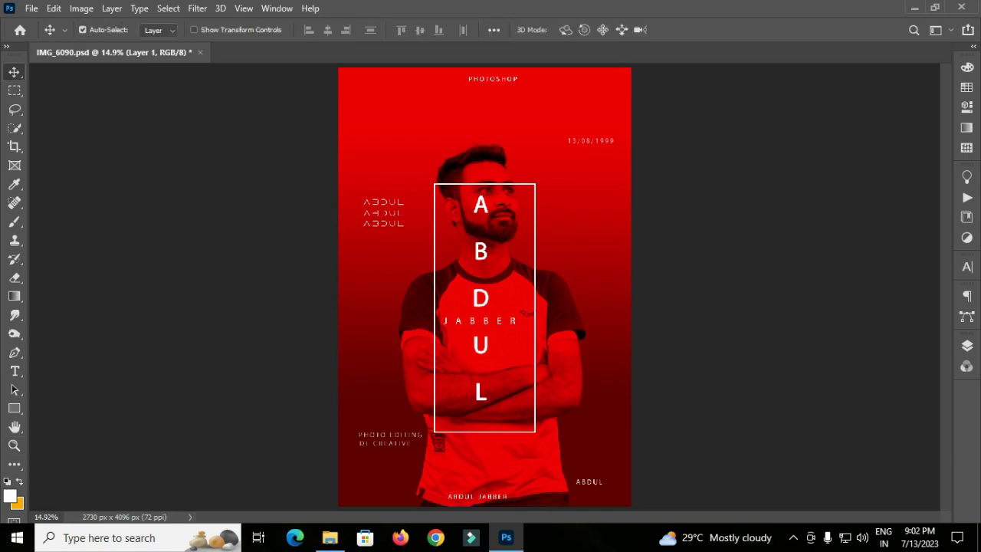